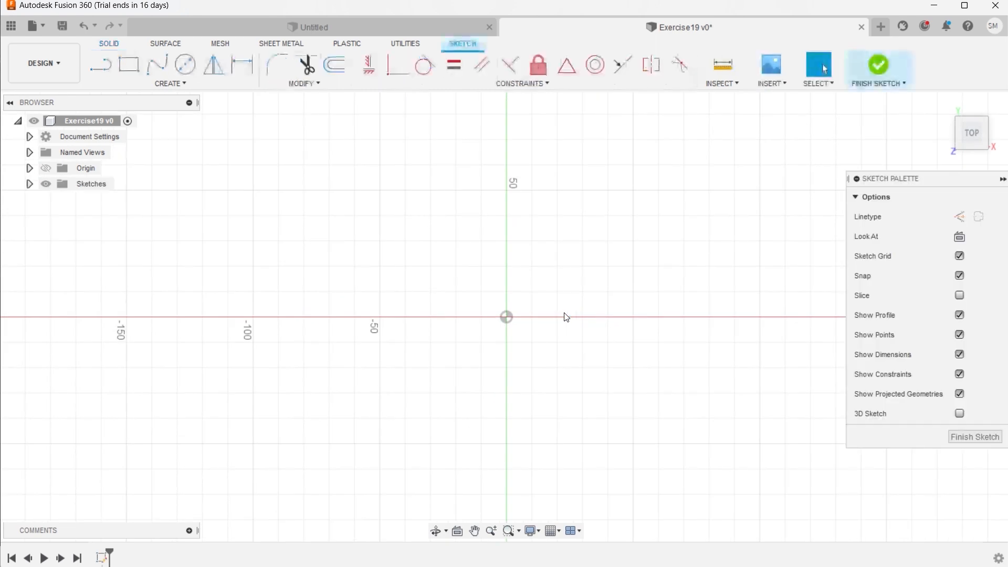
# Step: Draw four concentric circles centred on the origin, the inner three about 19, 27 and 36 mm in diameter
pyautogui.click(186, 65)
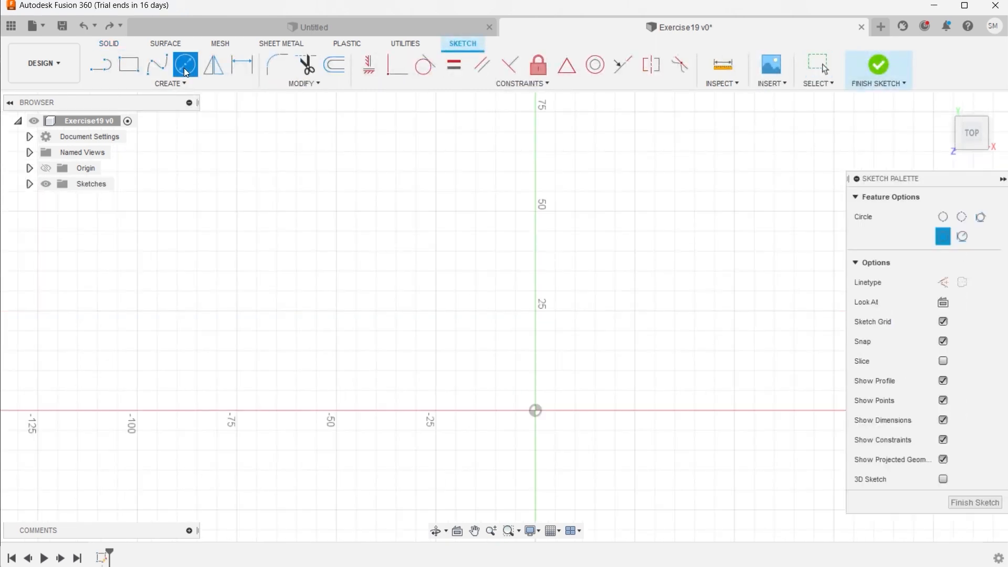
pyautogui.click(535, 410)
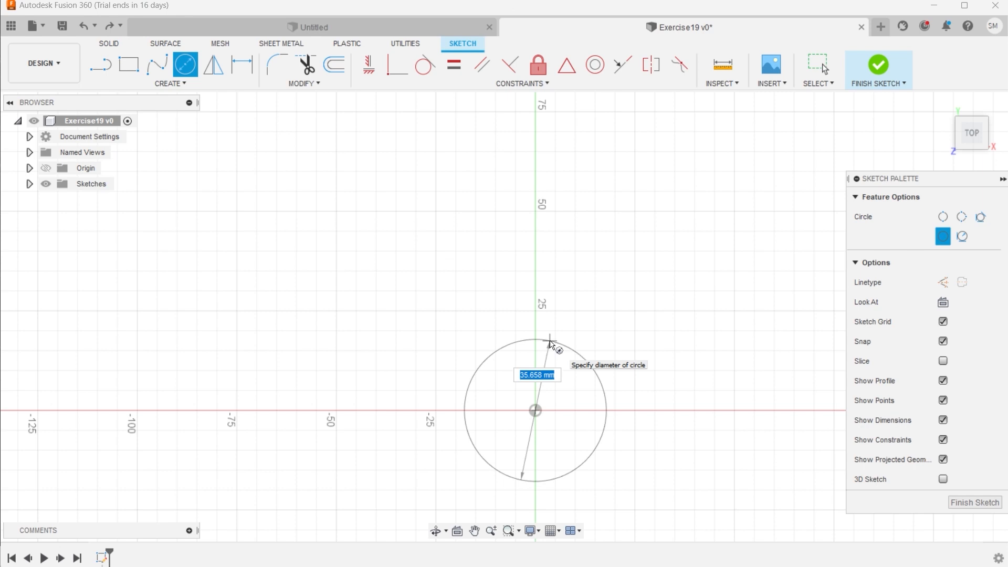
pyautogui.click(550, 344)
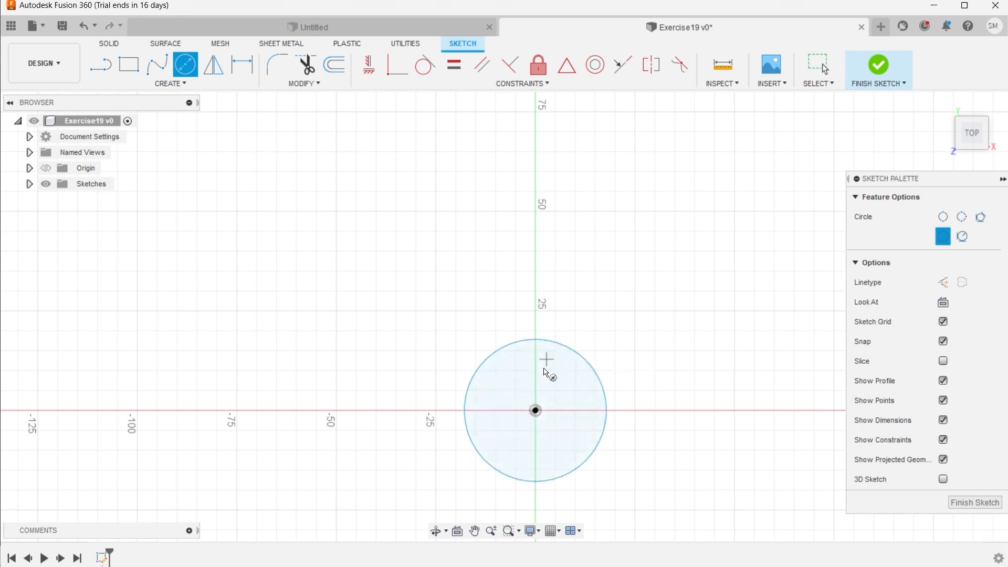
pyautogui.click(536, 410)
pyautogui.click(549, 359)
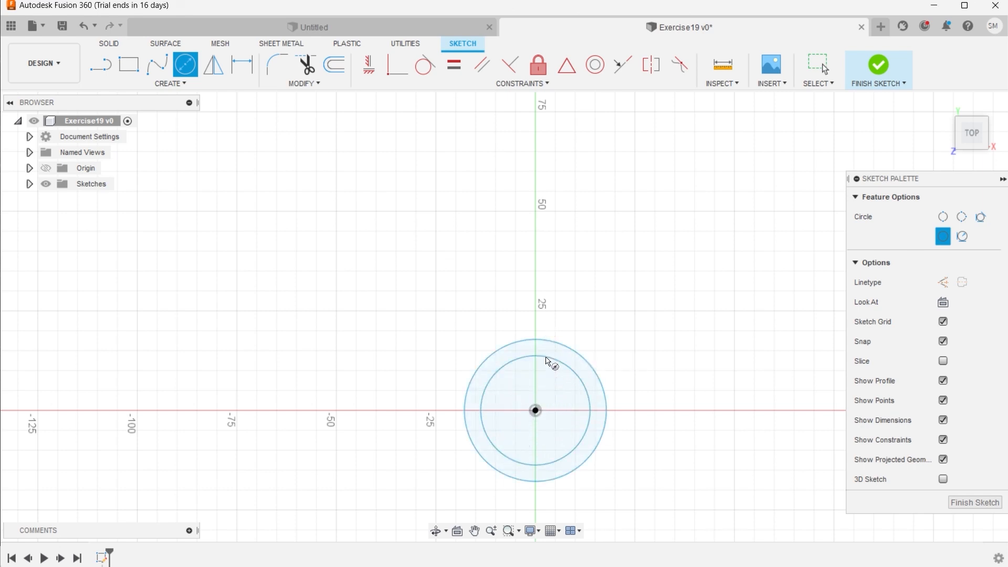
pyautogui.click(535, 410)
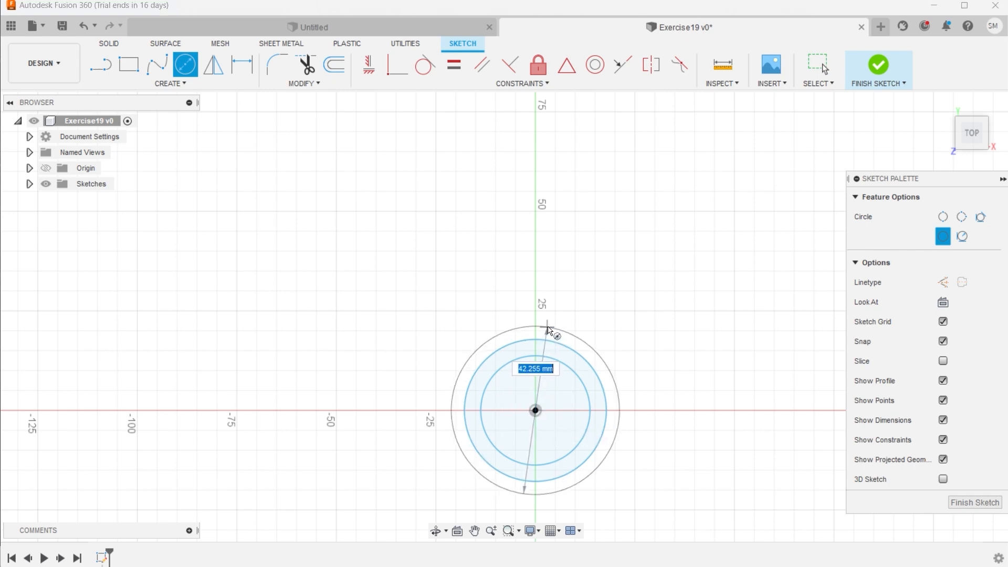
pyautogui.click(552, 321)
pyautogui.click(535, 410)
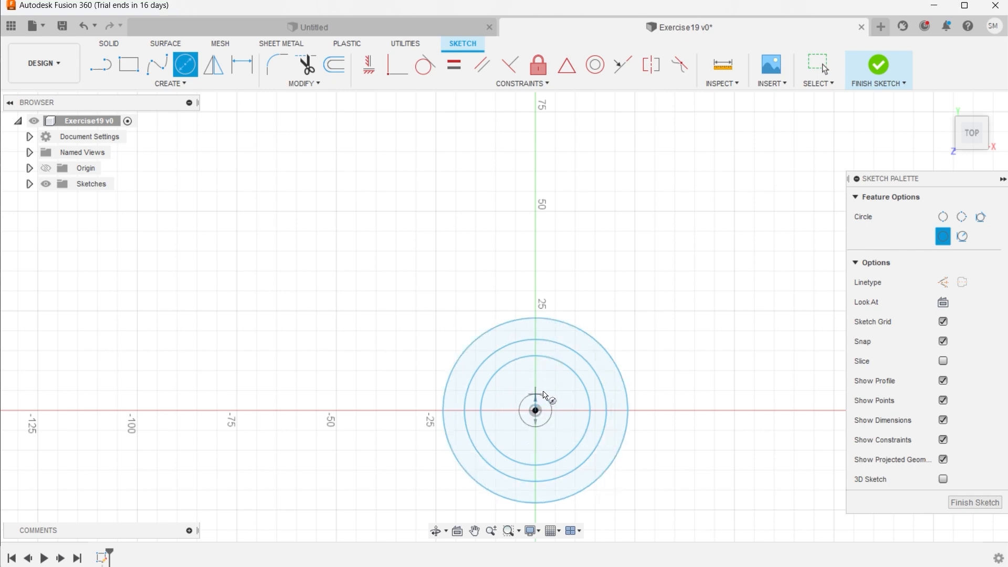
pyautogui.click(551, 374)
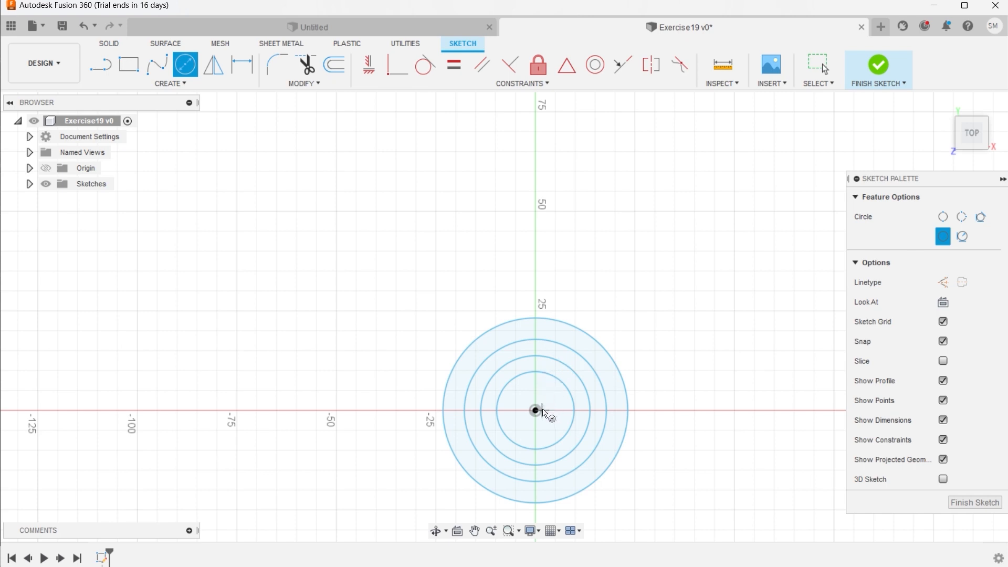
# Step: Draw two concentric circles about 20 and 13 mm in diameter on the vertical axis, about 70 mm above the origin
pyautogui.click(535, 131)
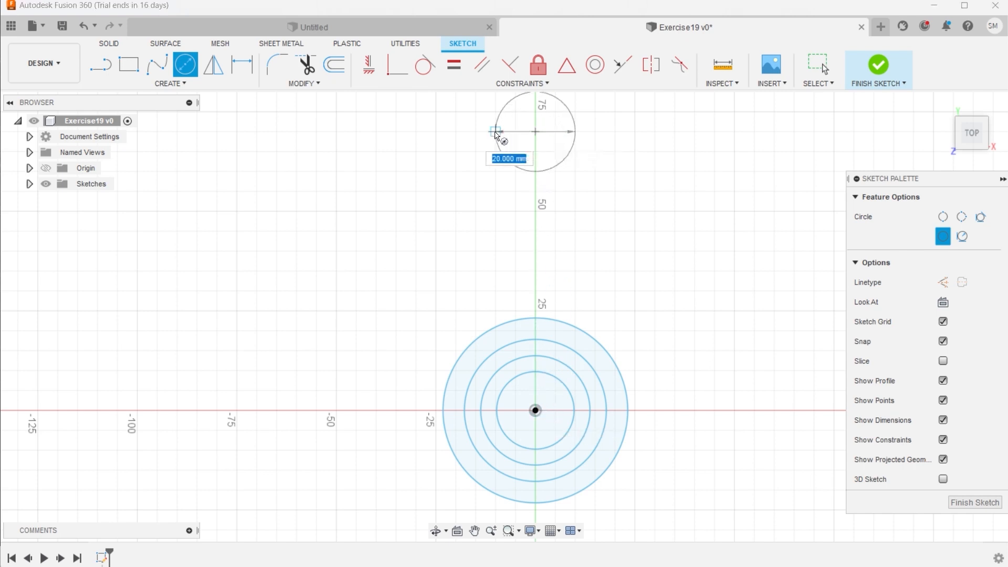
pyautogui.click(501, 136)
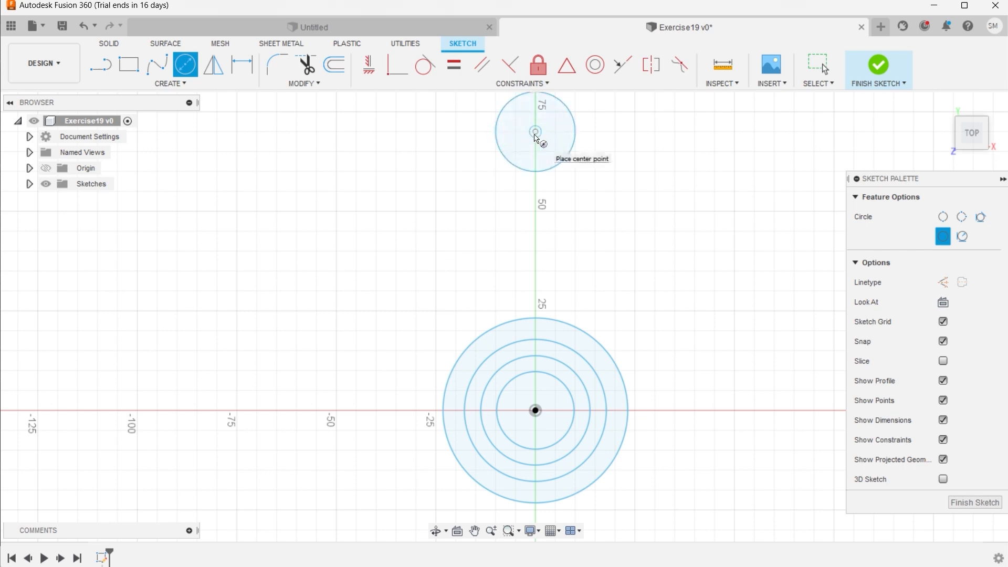
pyautogui.click(535, 133)
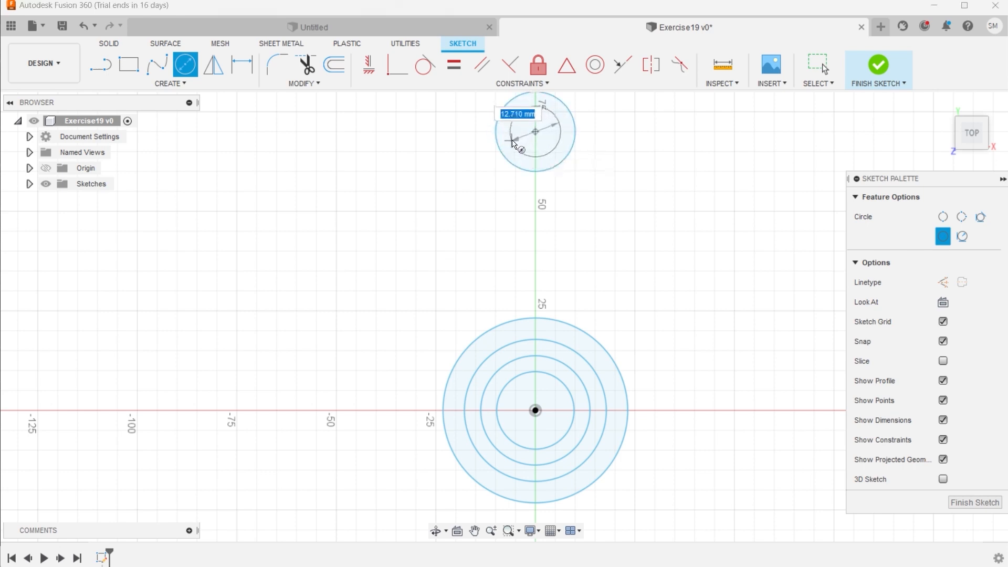
pyautogui.click(514, 140)
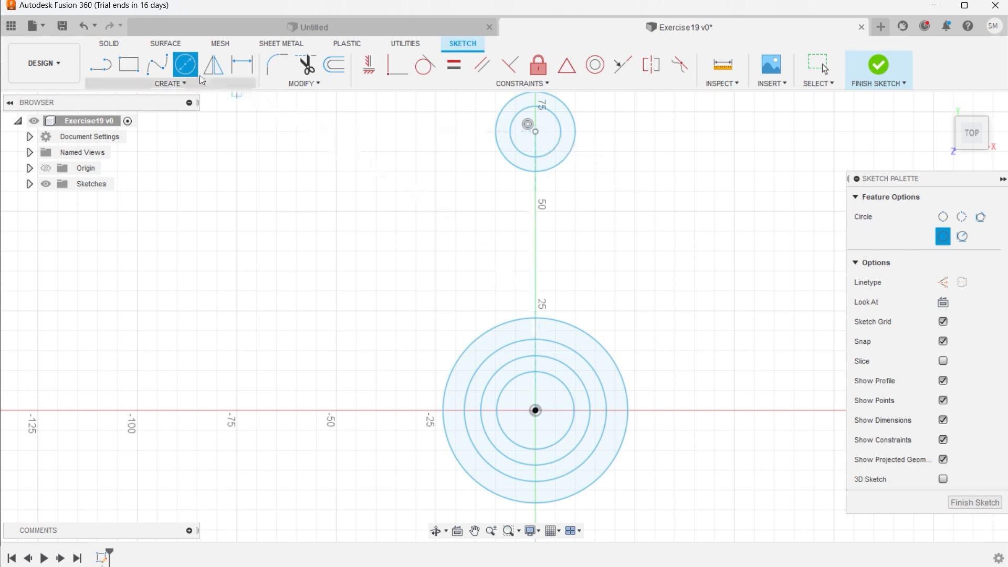
# Step: Draw a vertical construction line from the centre of the upper circles to the origin
pyautogui.click(98, 60)
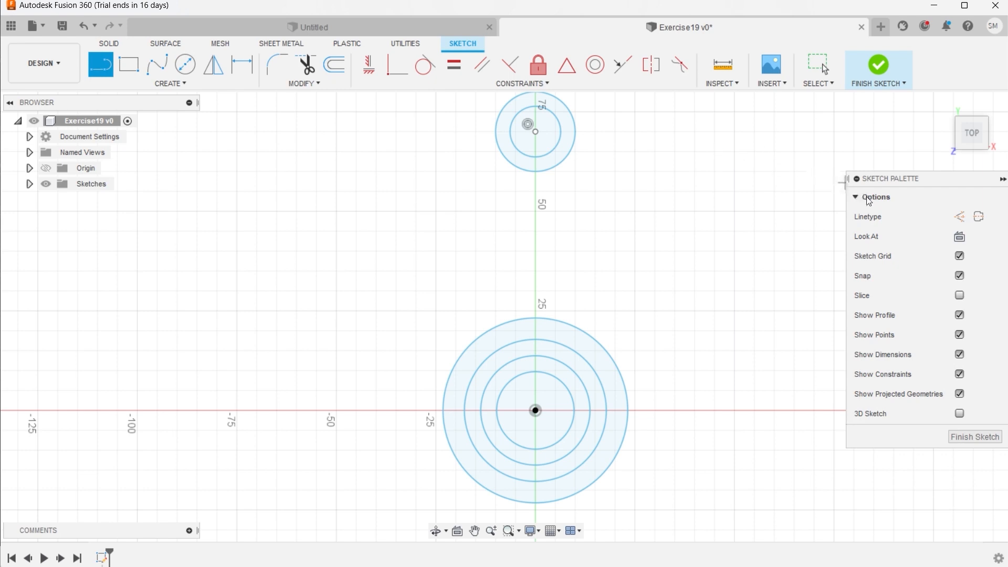
pyautogui.click(960, 216)
pyautogui.click(536, 131)
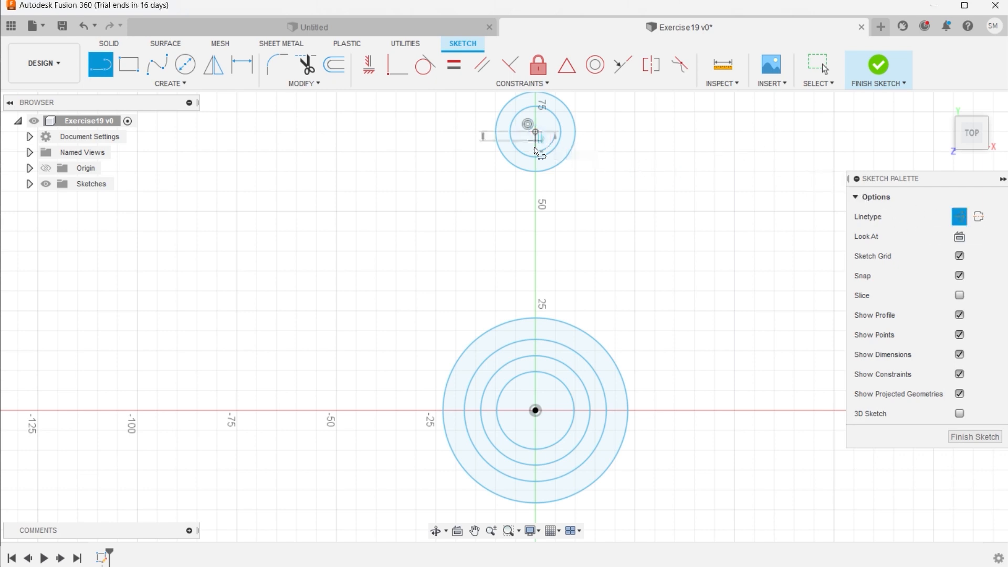
pyautogui.click(535, 409)
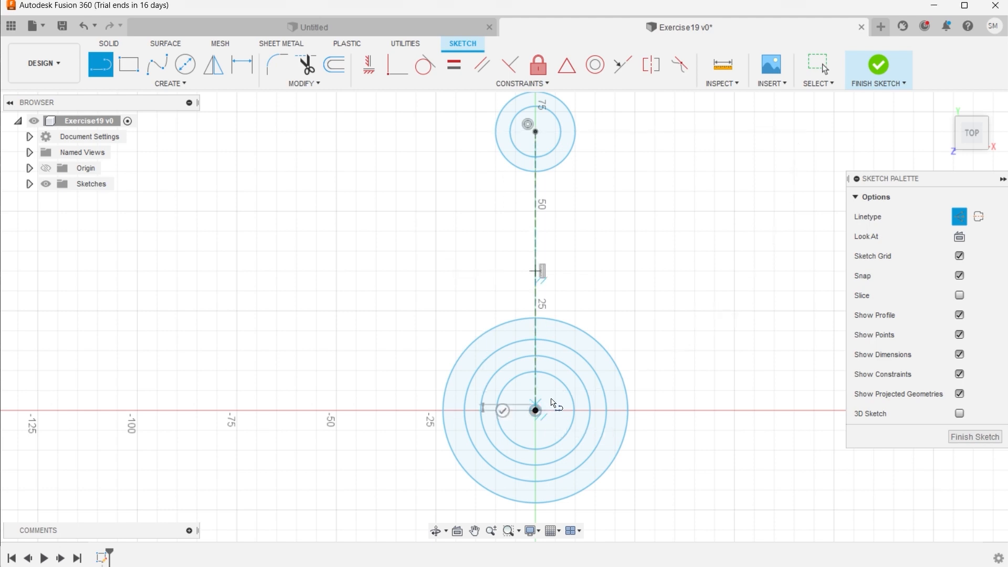
pyautogui.press('Escape')
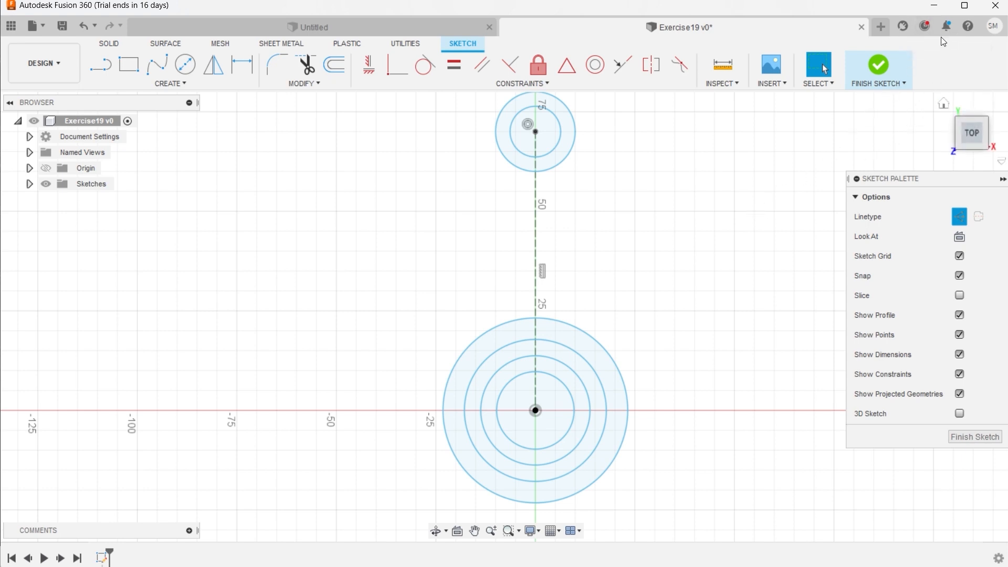
# Step: Dimension the two upper circles with diameters of 38 mm for the outer and 20 mm for the inner one
pyautogui.click(934, 8)
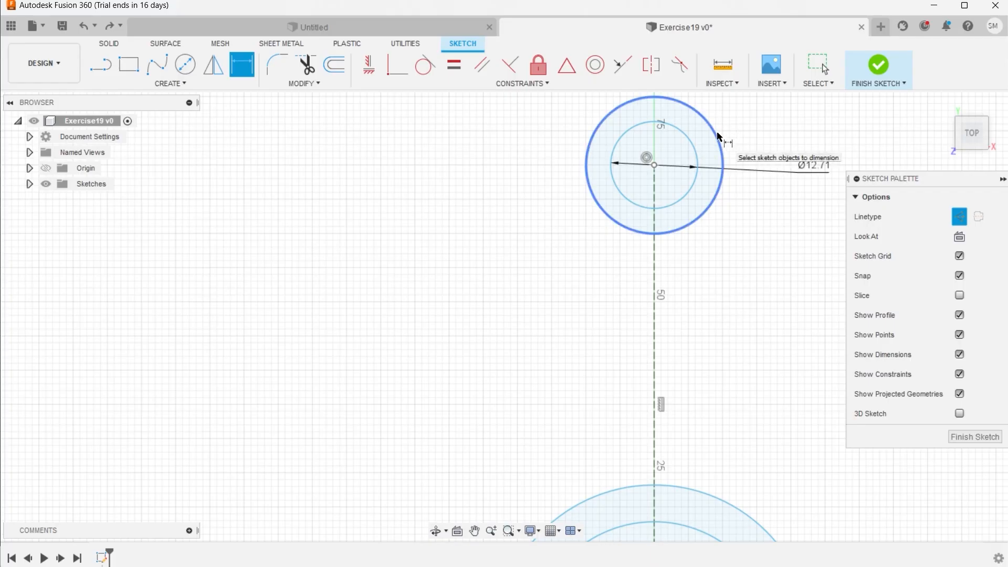
pyautogui.click(719, 136)
pyautogui.click(813, 162)
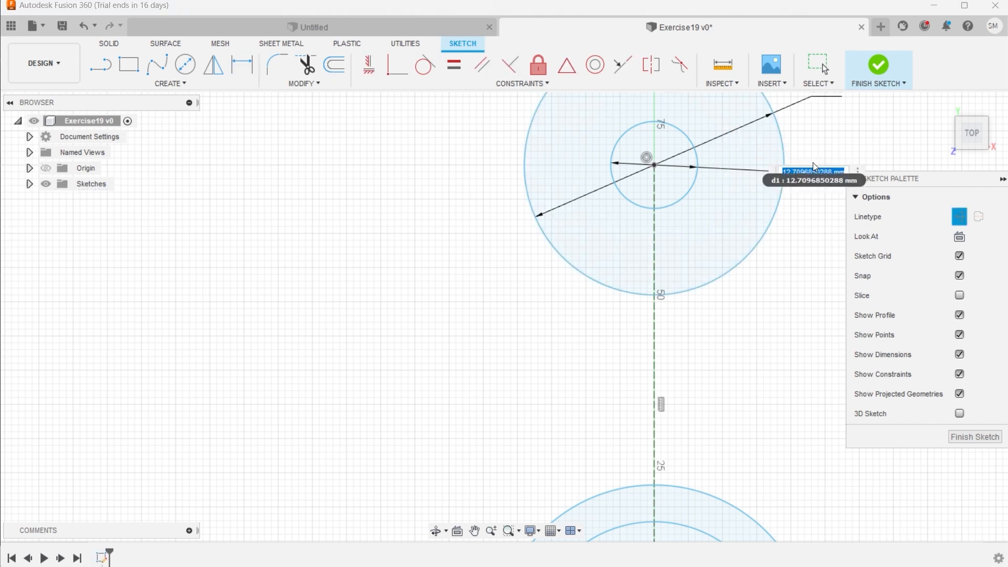
pyautogui.write('20')
pyautogui.press('Return')
# Step: Dimension the two outermost circles at the origin with diameters of 64 mm and 55 mm
pyautogui.scroll(-4, 655, 306)
pyautogui.scroll(1, 792, 539)
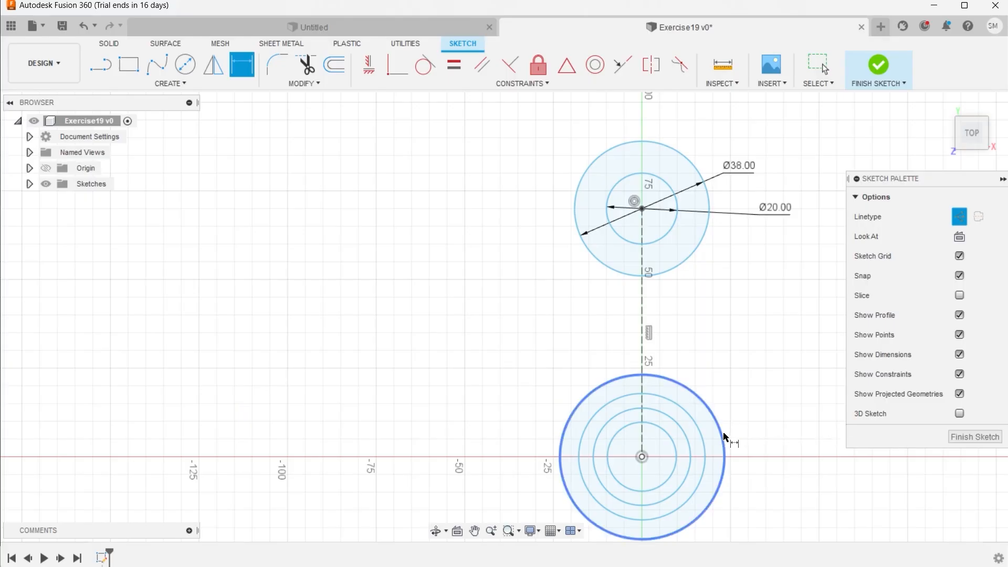
pyautogui.click(723, 440)
pyautogui.click(758, 416)
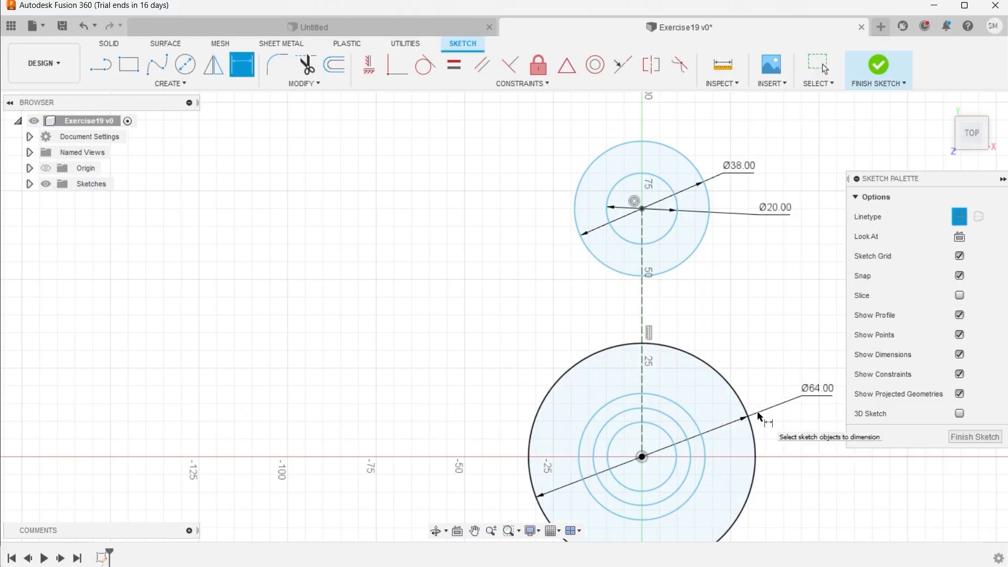
pyautogui.click(705, 447)
pyautogui.click(787, 443)
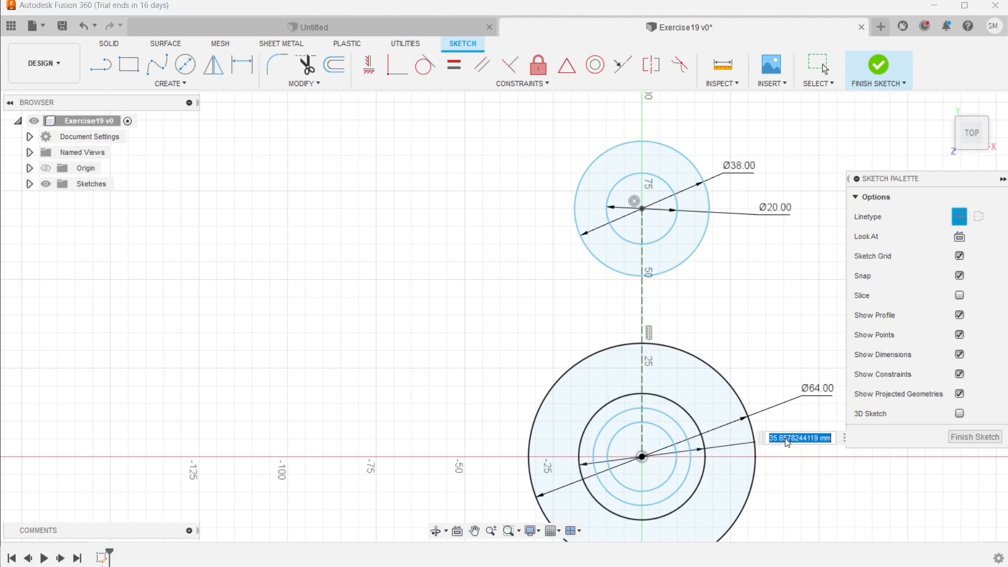
pyautogui.write('55')
pyautogui.press('Return')
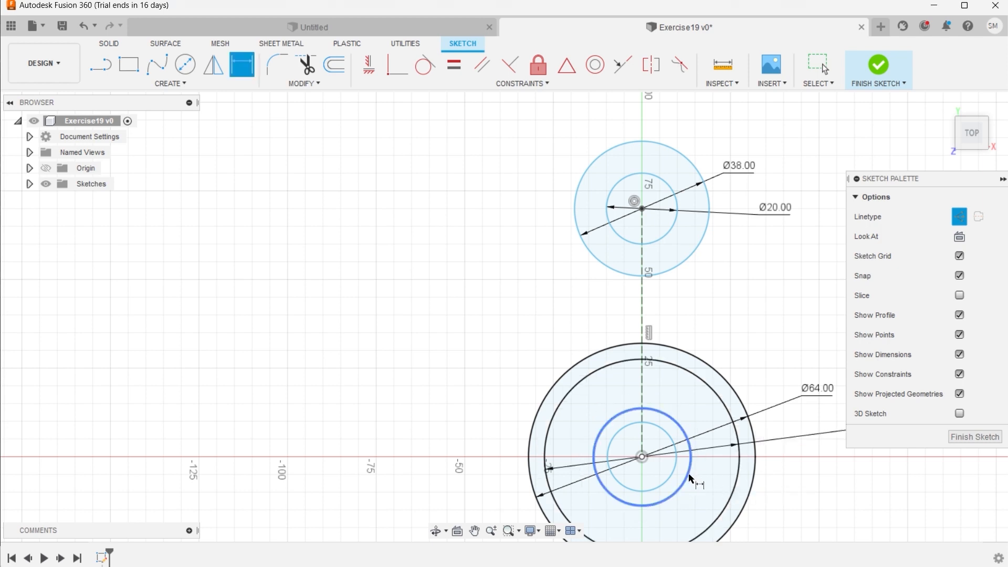
# Step: Dimension the two innermost circles at the origin with diameters of 43 mm and 35 mm
pyautogui.click(690, 479)
pyautogui.click(806, 497)
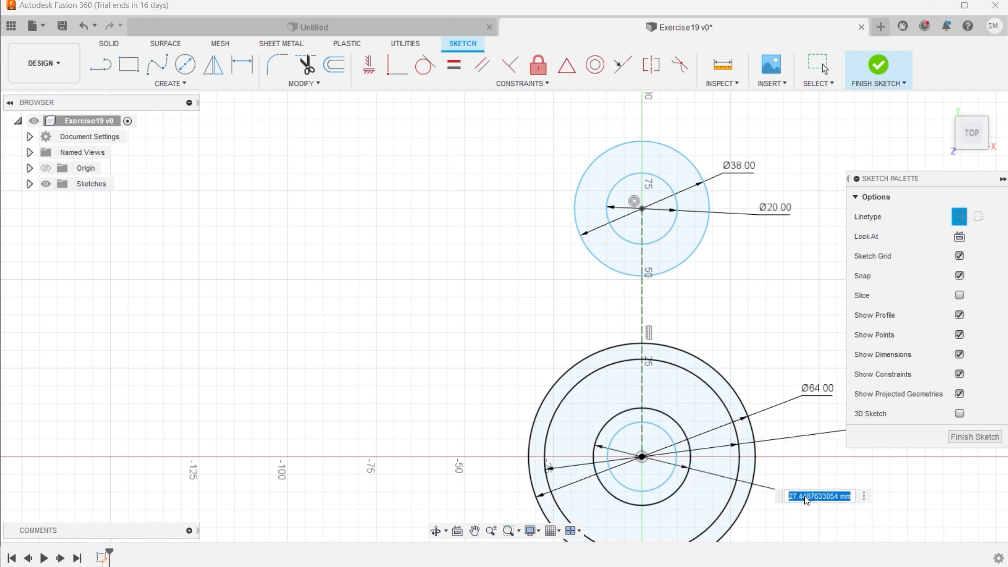
pyautogui.write('43')
pyautogui.press('Return')
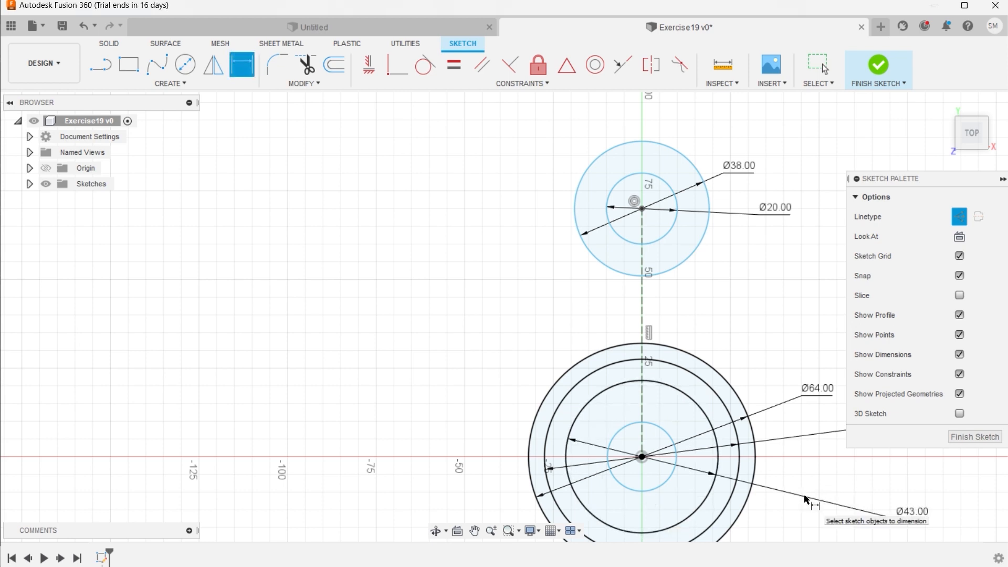
pyautogui.click(674, 468)
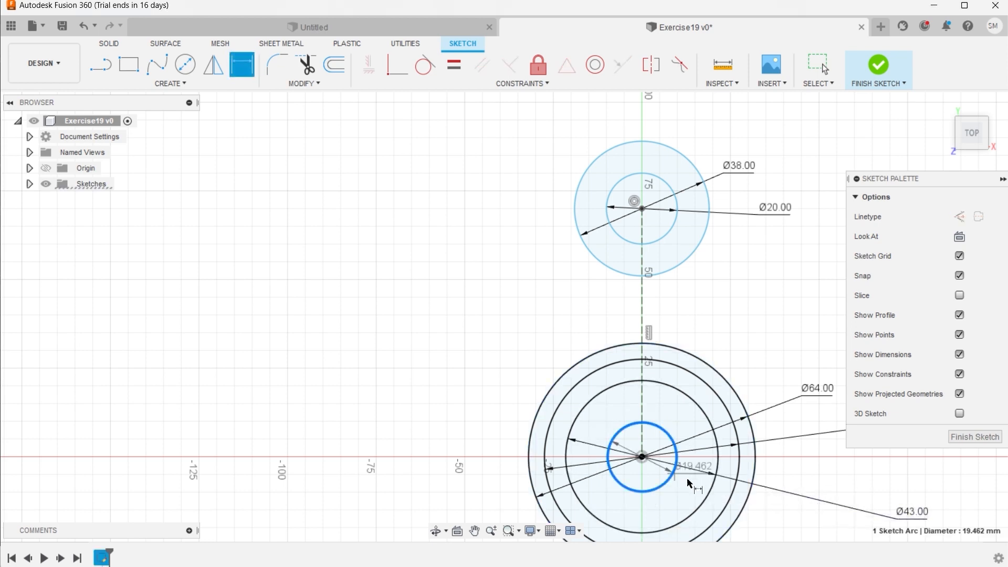
pyautogui.click(768, 517)
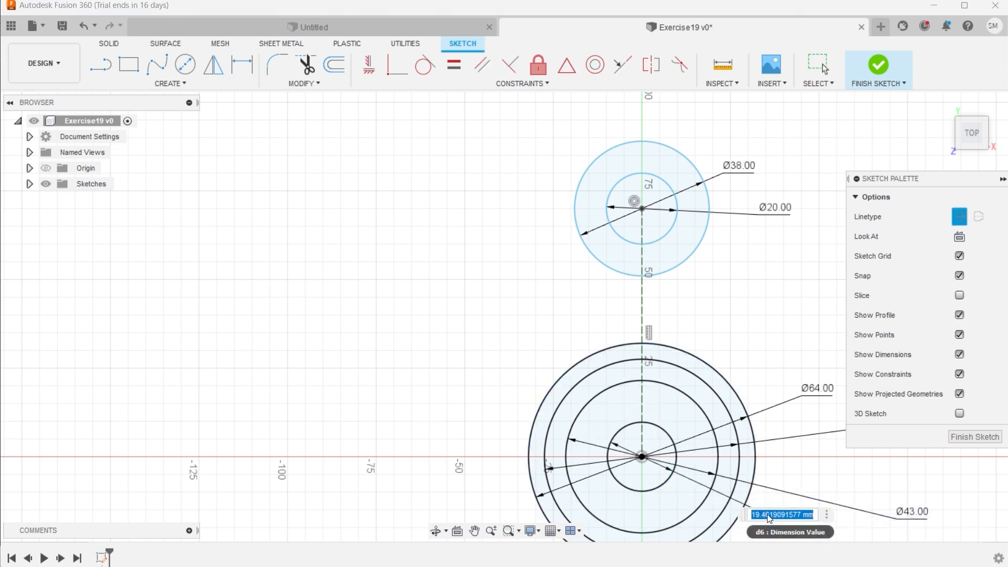
pyautogui.write('35')
pyautogui.press('Return')
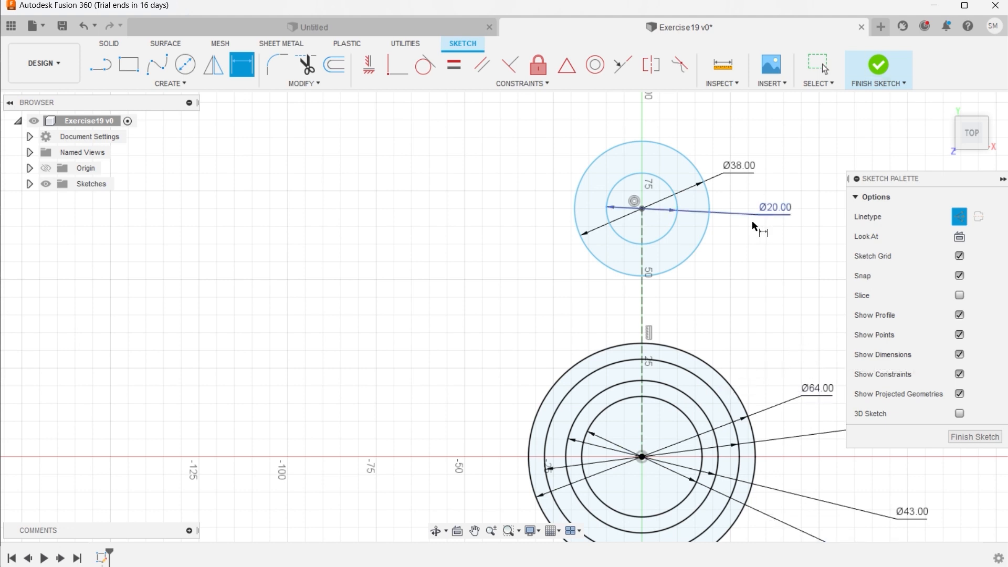
# Step: Dimension the vertical distance between the upper circles' centre and the origin as 75 mm
pyautogui.click(942, 4)
pyautogui.click(643, 209)
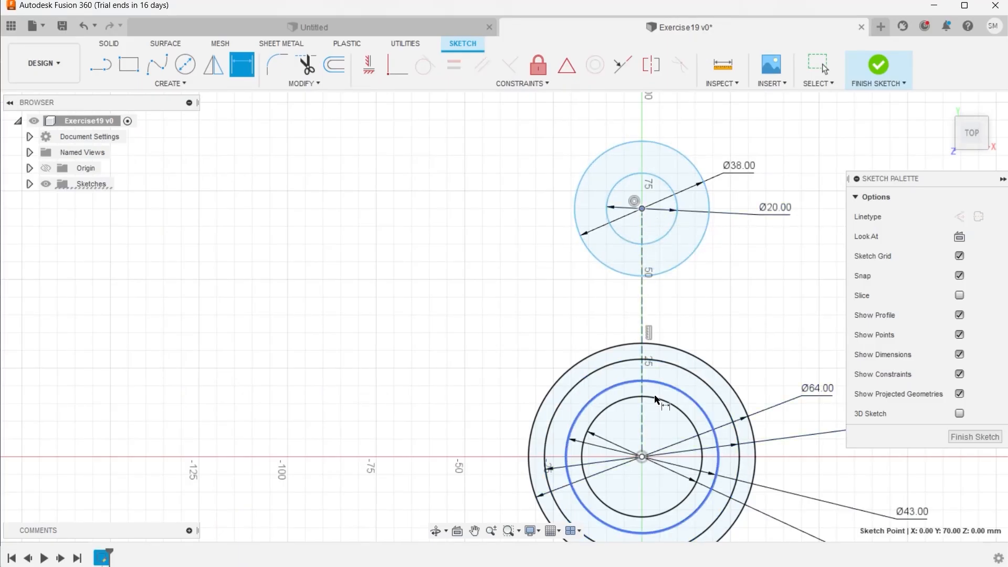
pyautogui.click(641, 456)
pyautogui.click(375, 401)
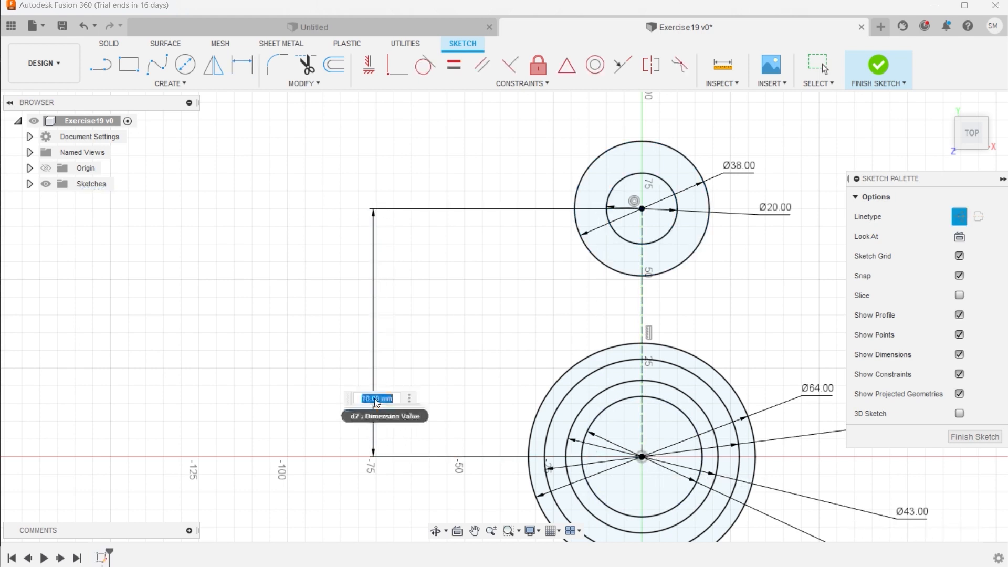
pyautogui.write('75')
pyautogui.press('Return')
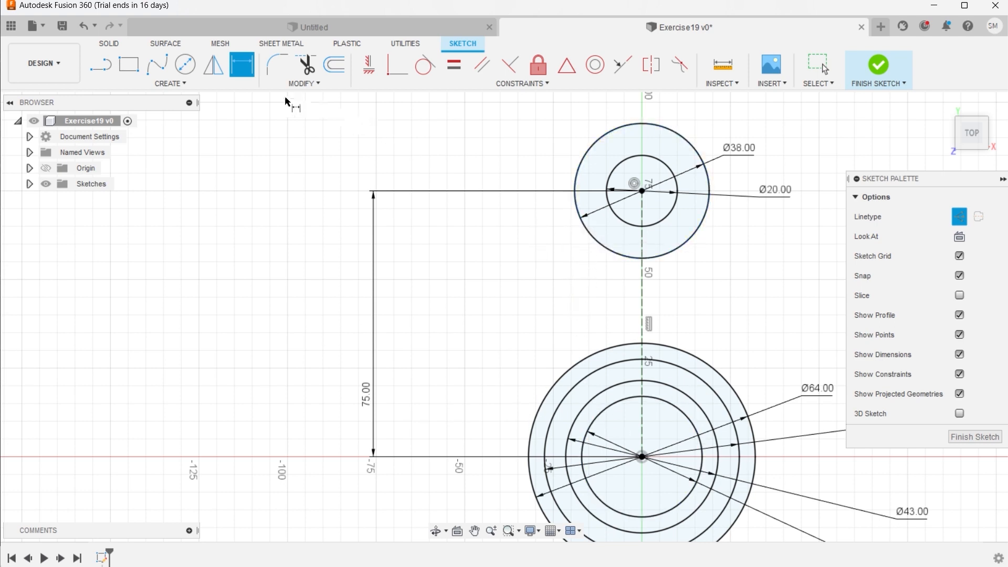
pyautogui.press('Escape')
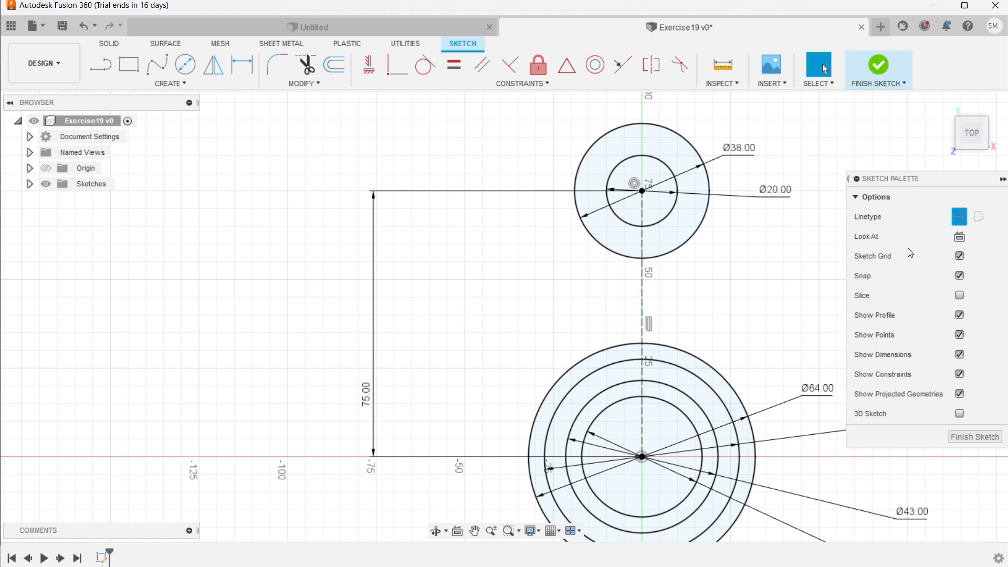
# Step: Draw a solid three-point arc joining the left sides of the 38 mm upper circle and the 64 mm outermost circle
pyautogui.click(959, 217)
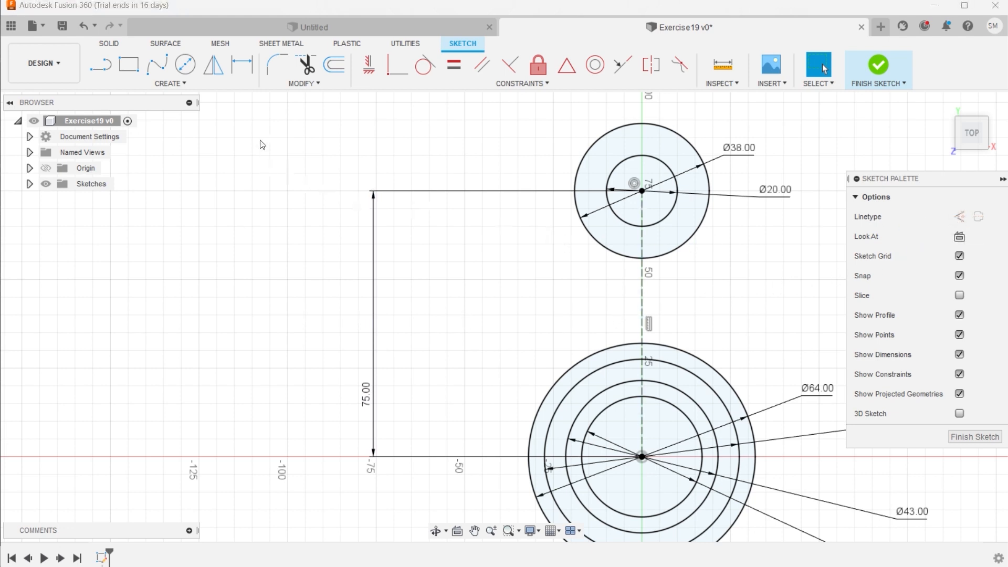
pyautogui.click(184, 83)
pyautogui.moveTo(116, 140)
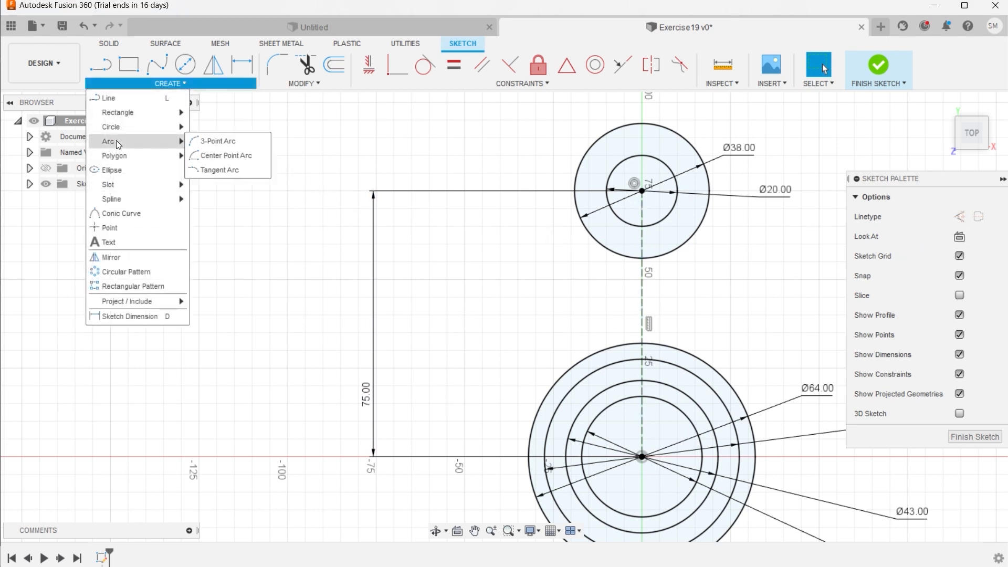
pyautogui.click(204, 140)
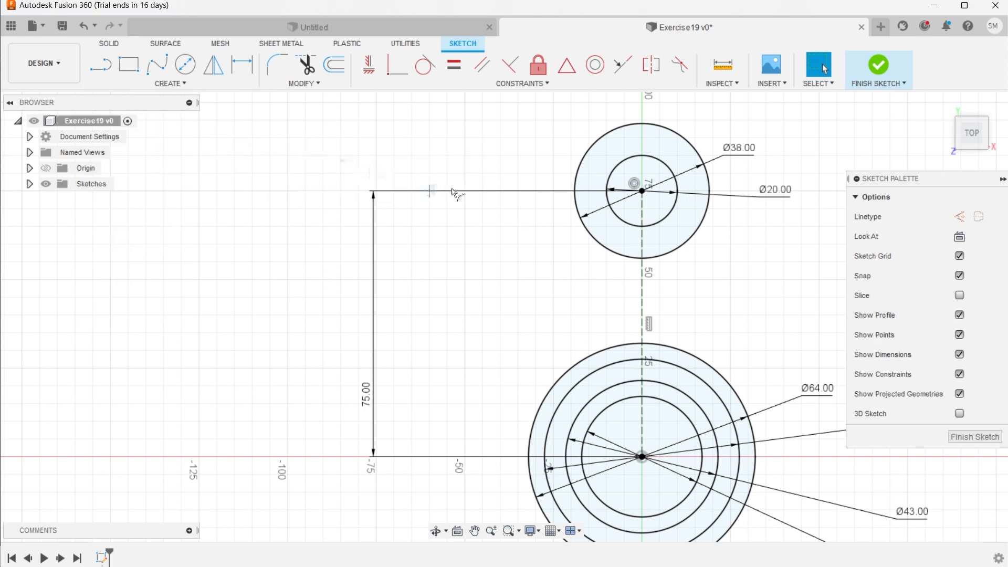
pyautogui.click(576, 205)
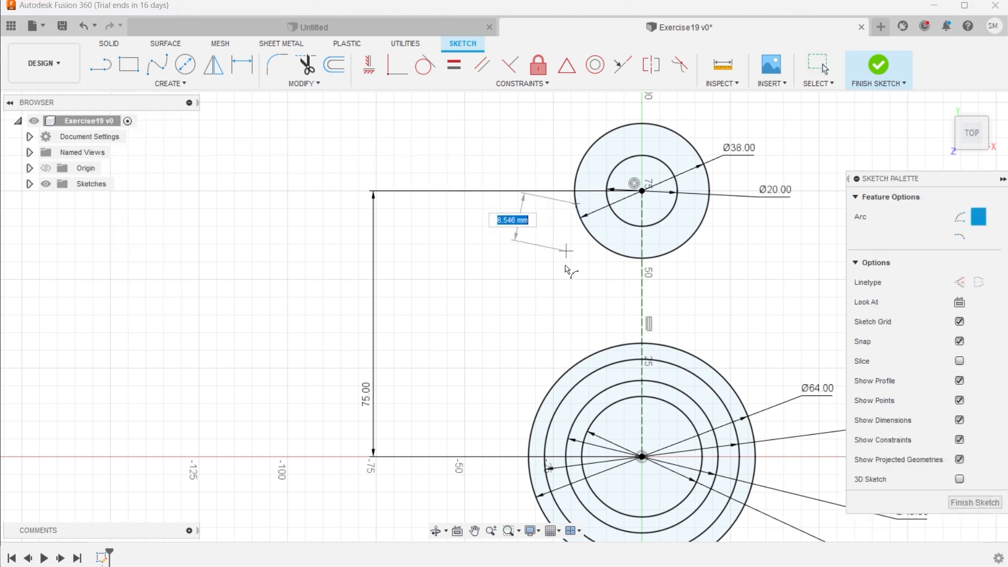
pyautogui.click(529, 437)
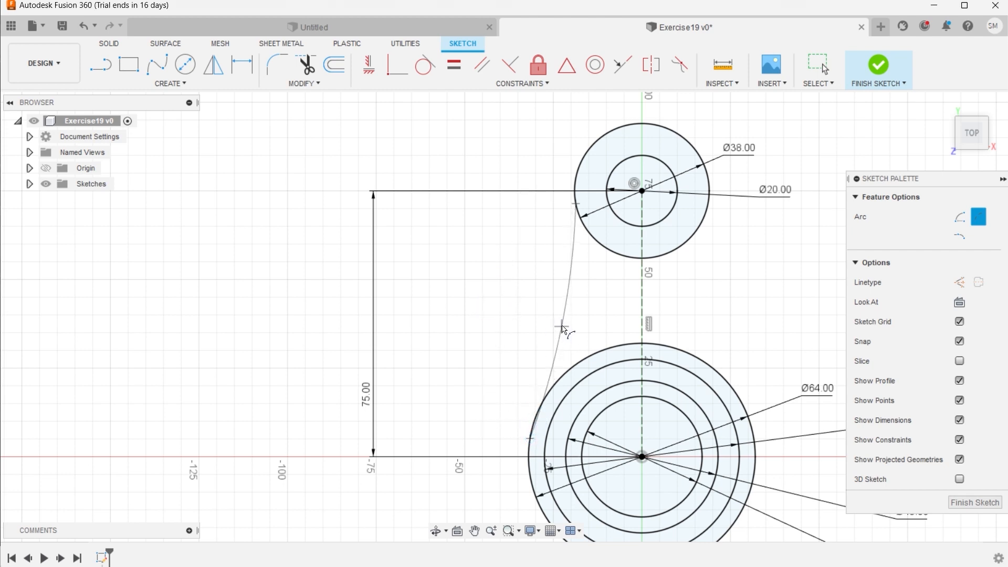
pyautogui.click(577, 320)
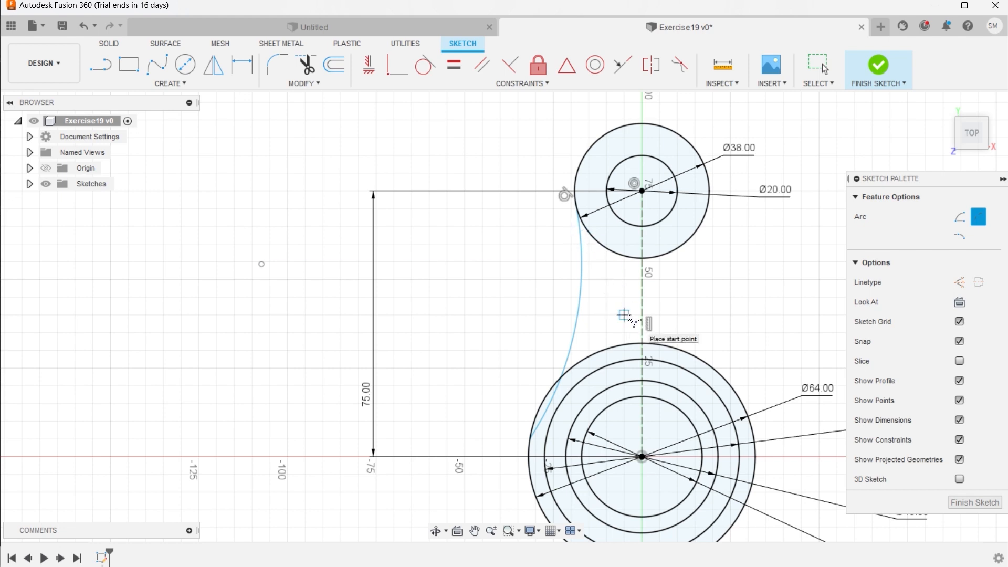
# Step: Make the left side arc tangent to the outermost circle at the origin
pyautogui.click(425, 65)
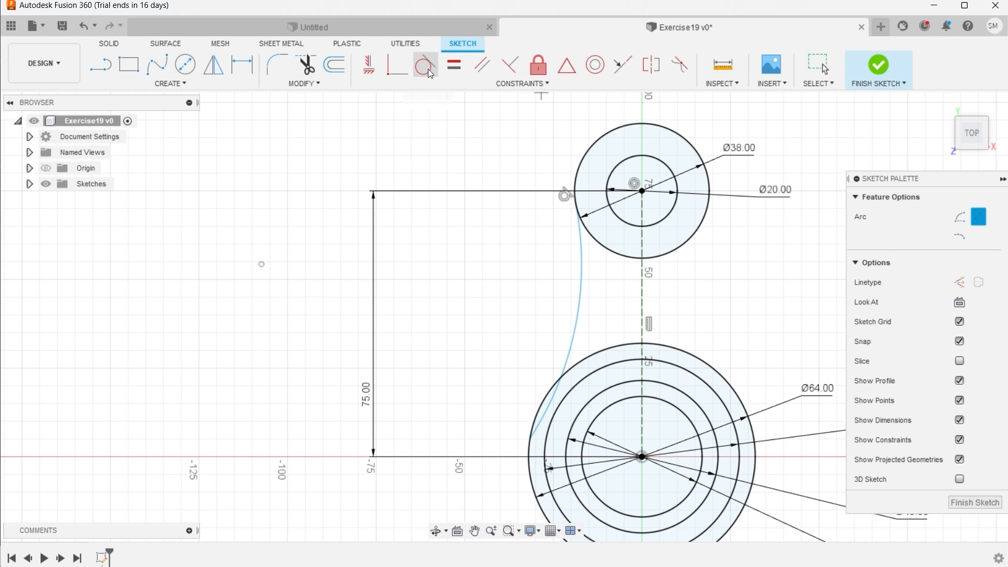
pyautogui.click(580, 373)
pyautogui.click(573, 358)
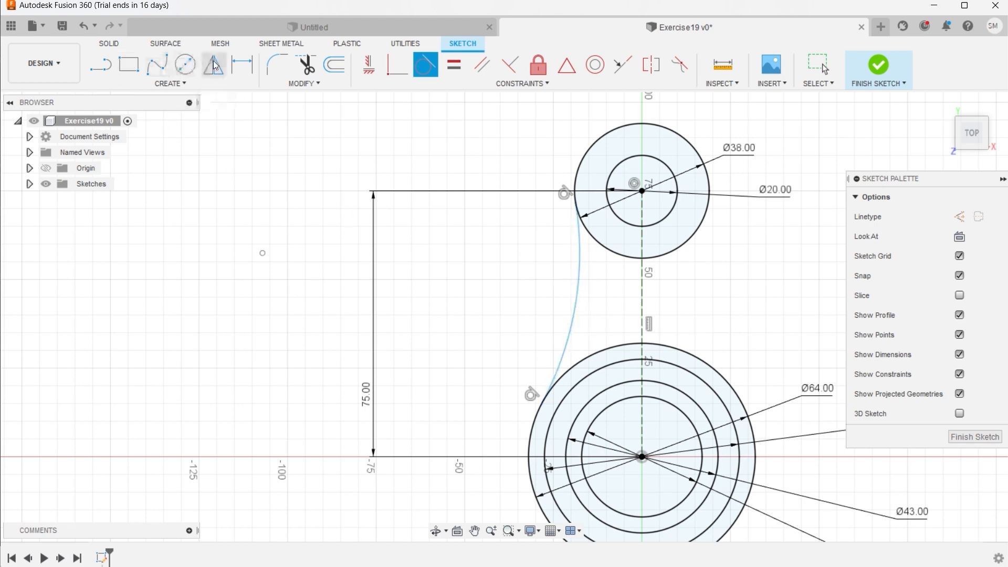
# Step: Dimension the left side arc with a radius of 64 mm
pyautogui.click(242, 64)
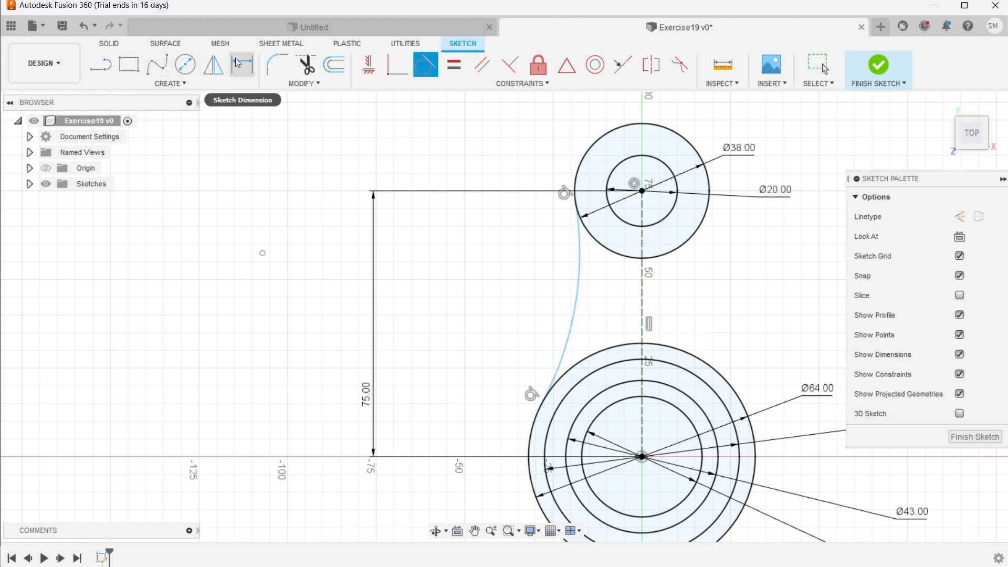
pyautogui.click(576, 304)
pyautogui.click(262, 253)
pyautogui.click(504, 289)
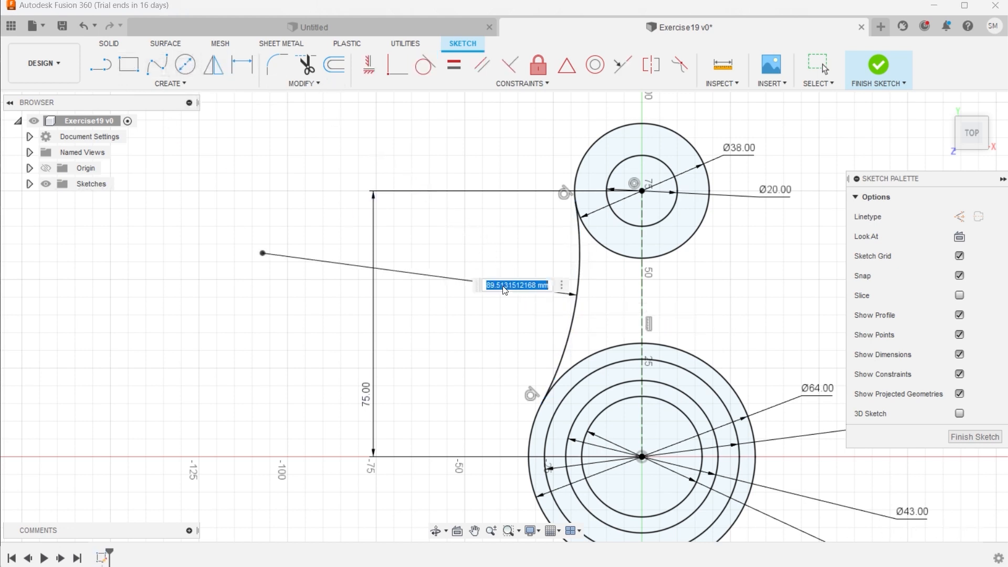
pyautogui.write('64')
pyautogui.press('Return')
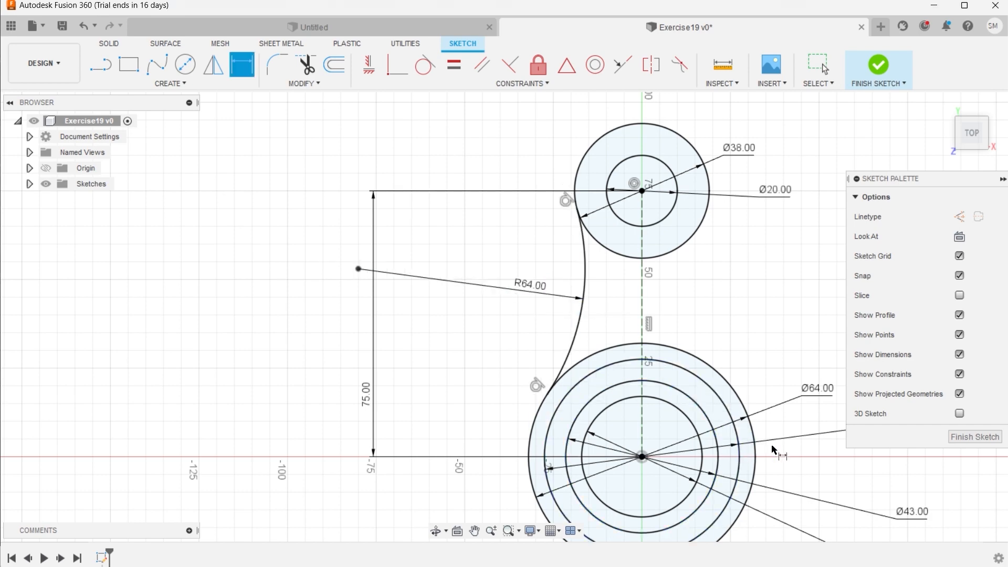
# Step: Mirror the 64 mm radius arc about the vertical construction line between the two centres and finish the sketch
pyautogui.scroll(-2, 774, 446)
pyautogui.scroll(2, 801, 481)
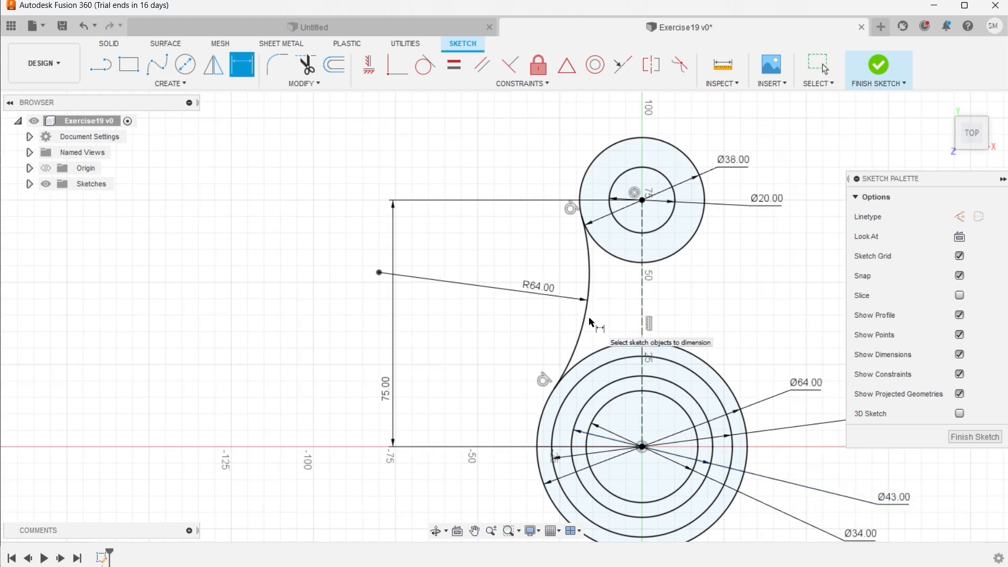
pyautogui.click(191, 83)
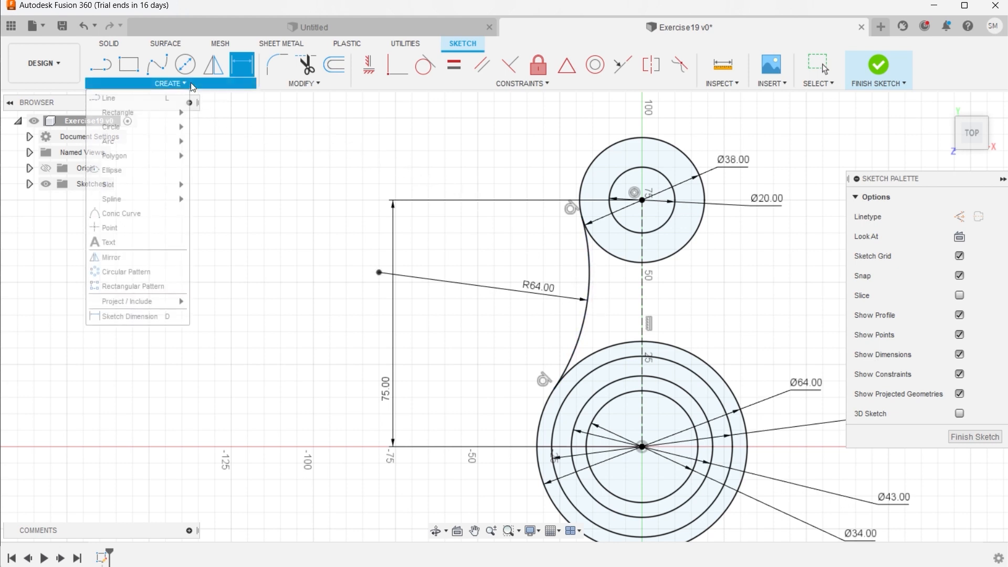
pyautogui.click(133, 257)
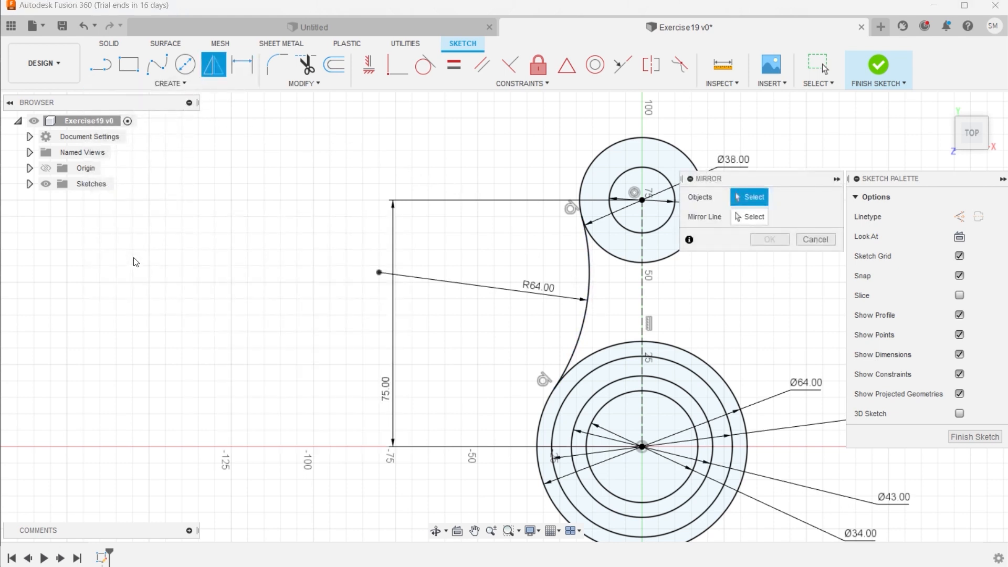
pyautogui.click(586, 319)
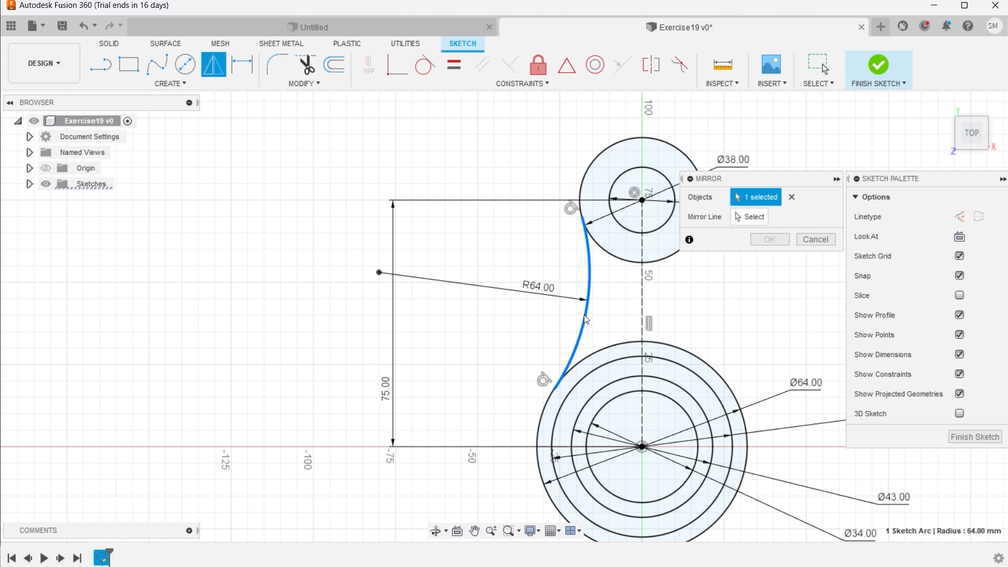
pyautogui.click(744, 220)
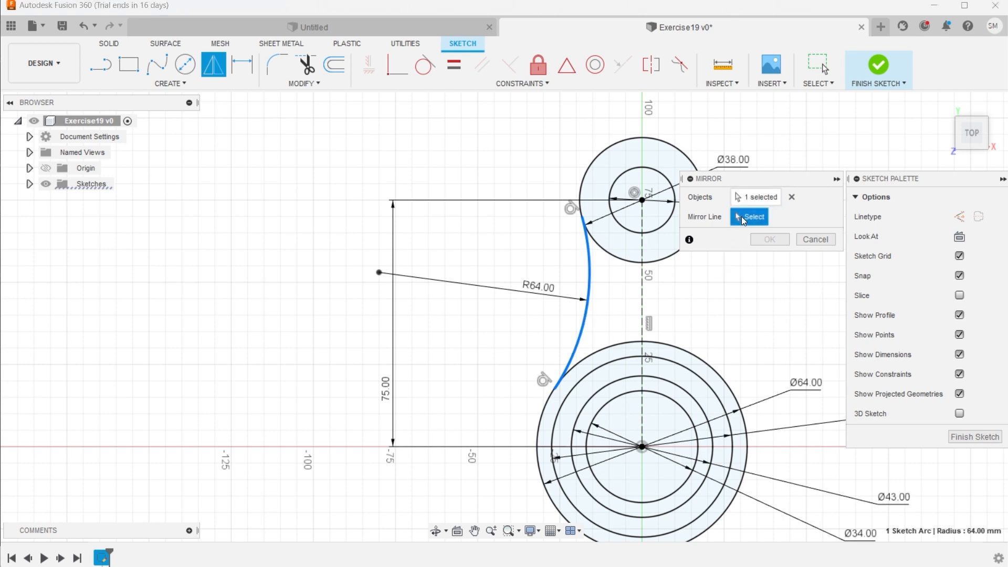
pyautogui.click(642, 310)
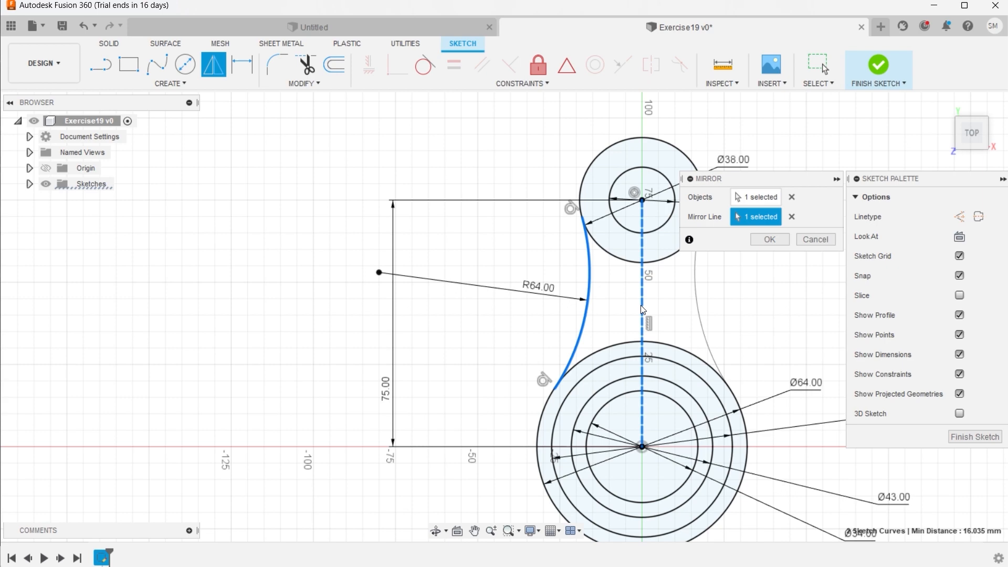
pyautogui.click(765, 240)
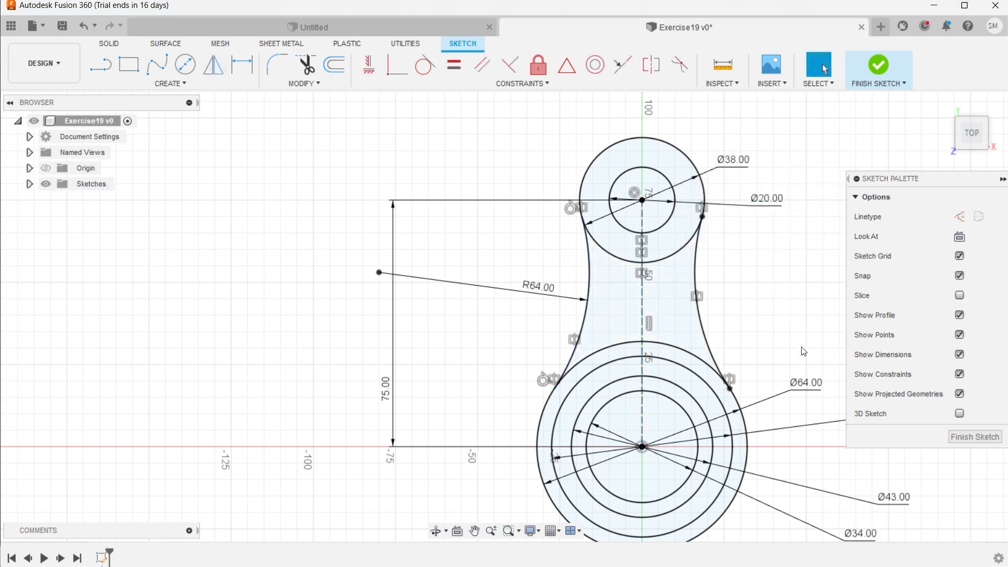
pyautogui.scroll(-2, 804, 351)
pyautogui.scroll(2, 811, 450)
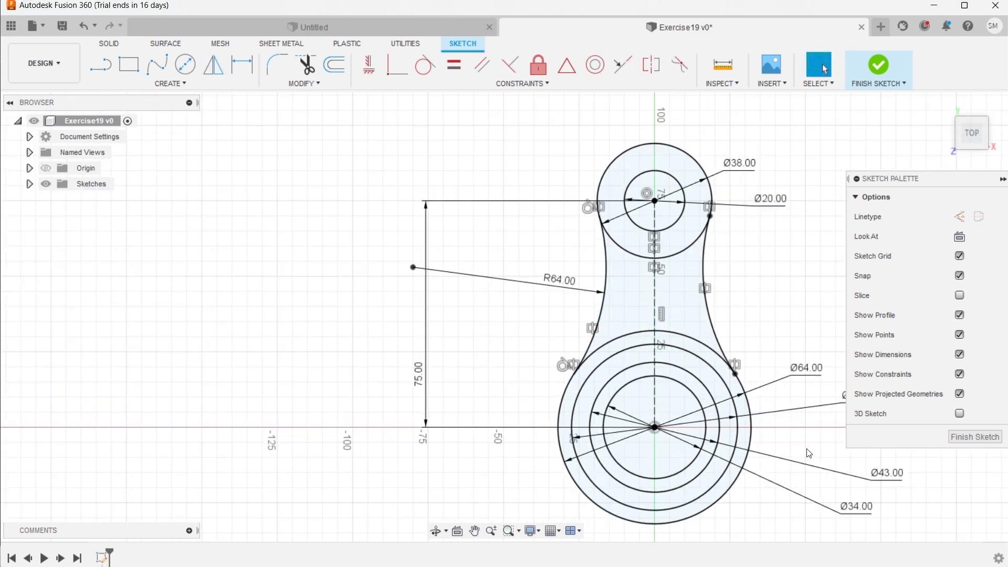
pyautogui.click(883, 69)
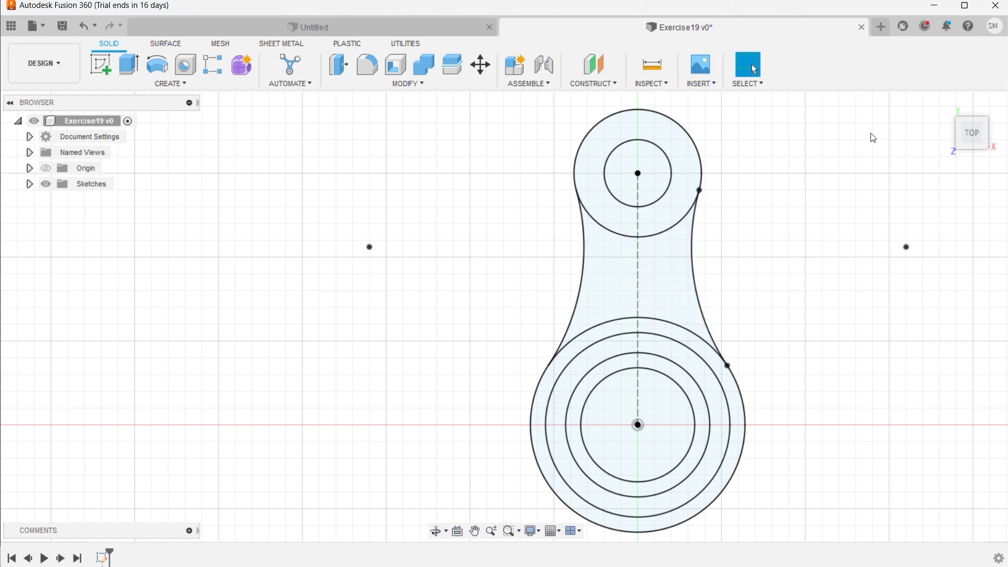
# Step: Extrude the web profile between the two circle groups symmetrically as a new body, with a whole-length distance of 10 mm
pyautogui.click(935, 7)
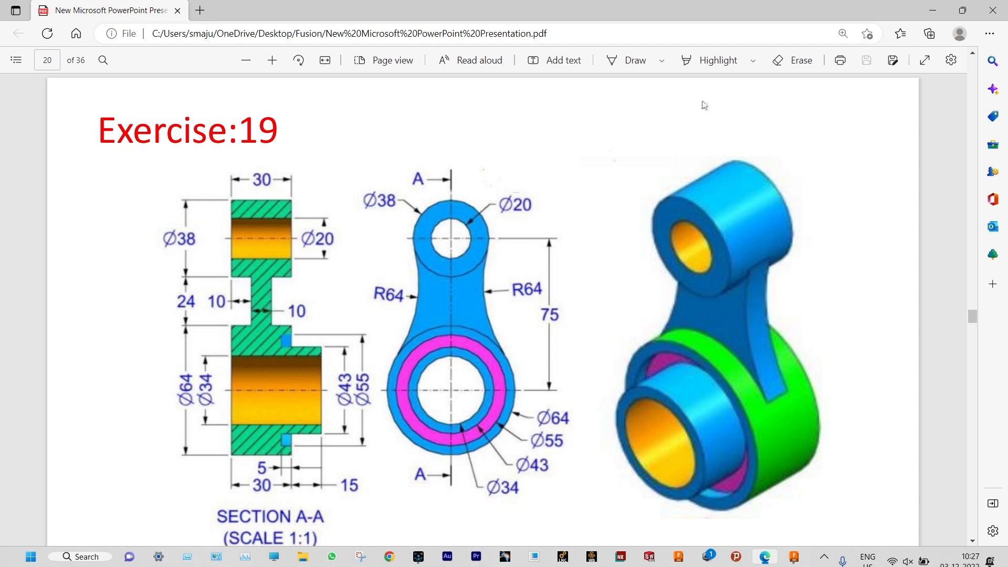
pyautogui.click(933, 10)
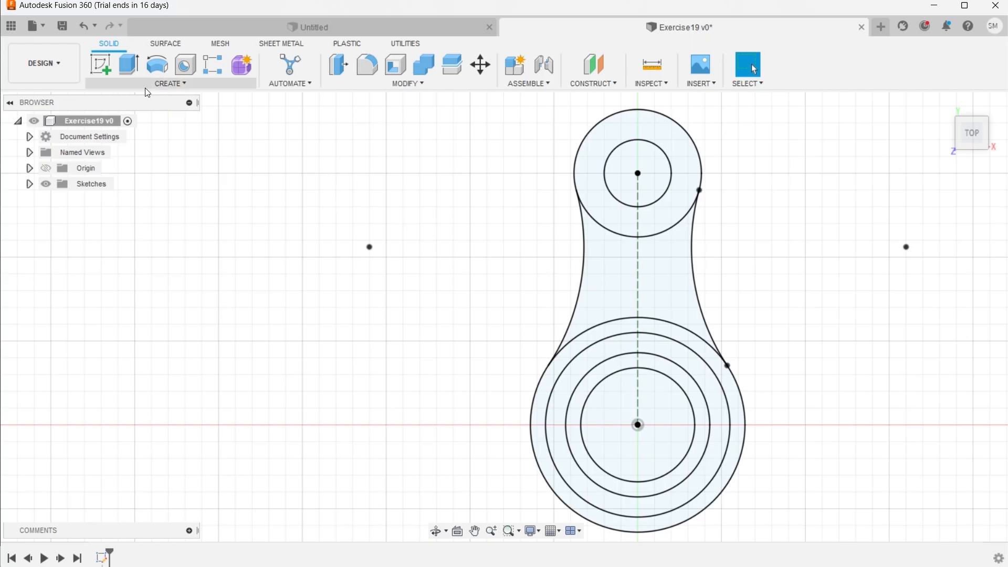
pyautogui.click(130, 68)
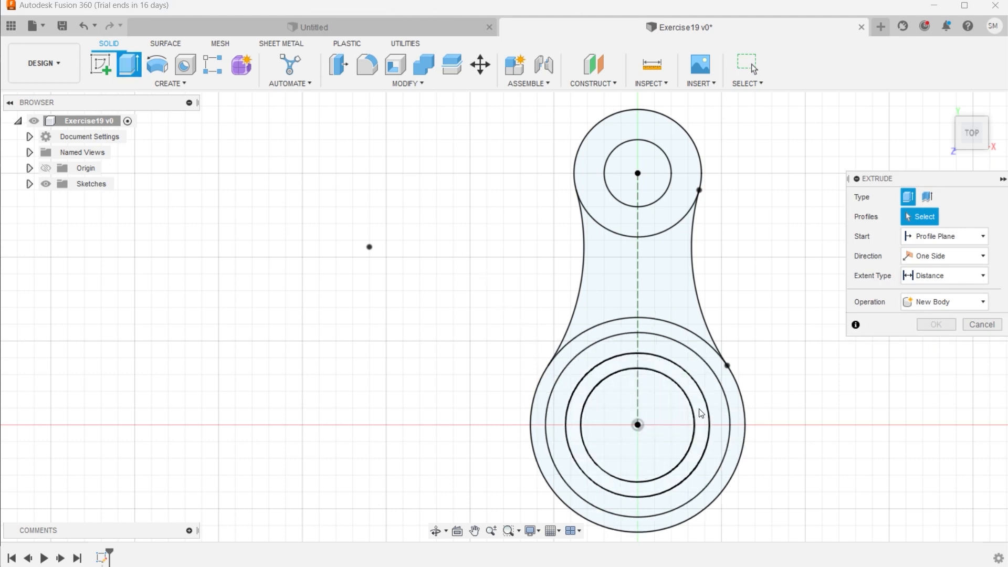
pyautogui.click(620, 290)
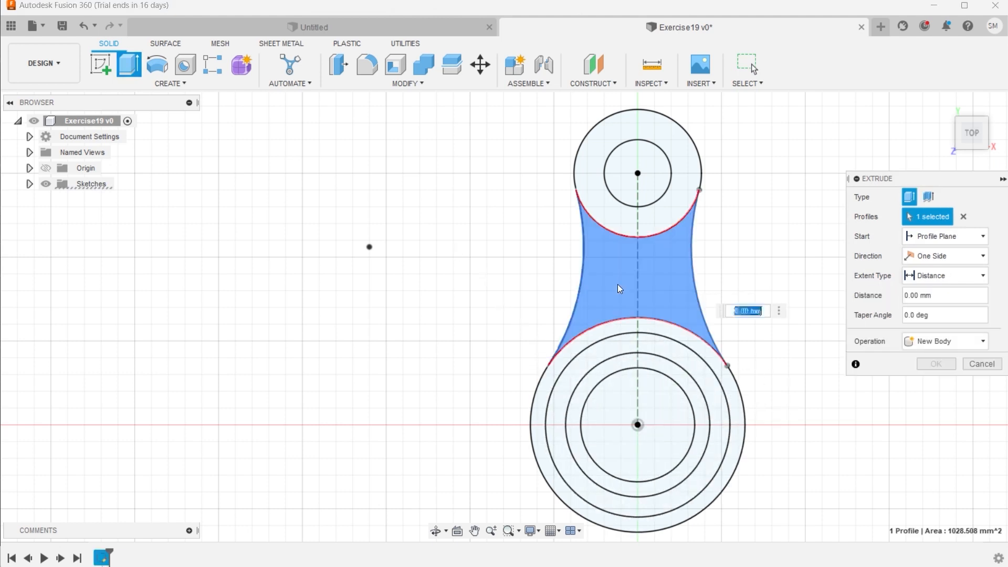
pyautogui.click(982, 257)
pyautogui.click(943, 304)
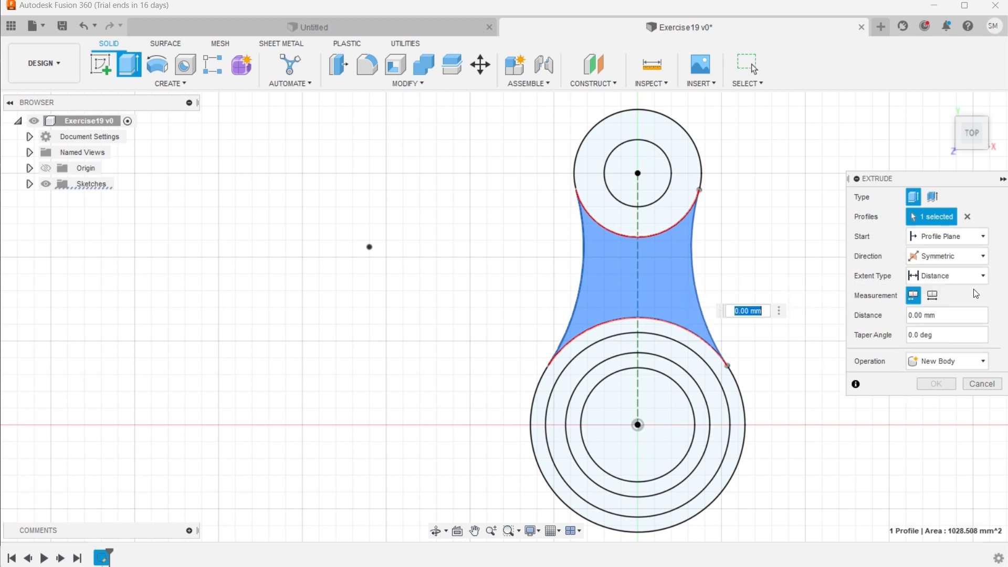
pyautogui.click(932, 296)
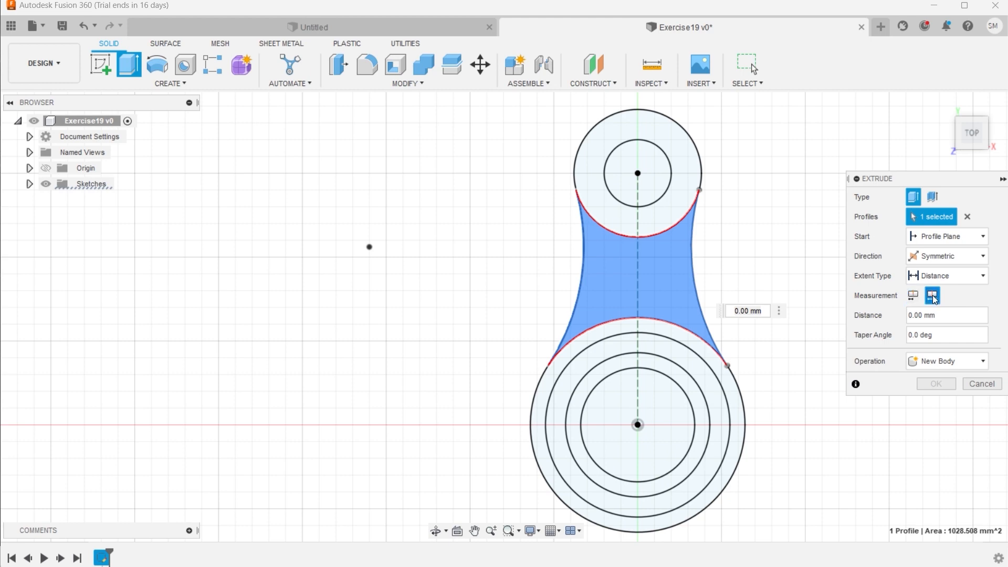
pyautogui.write('10')
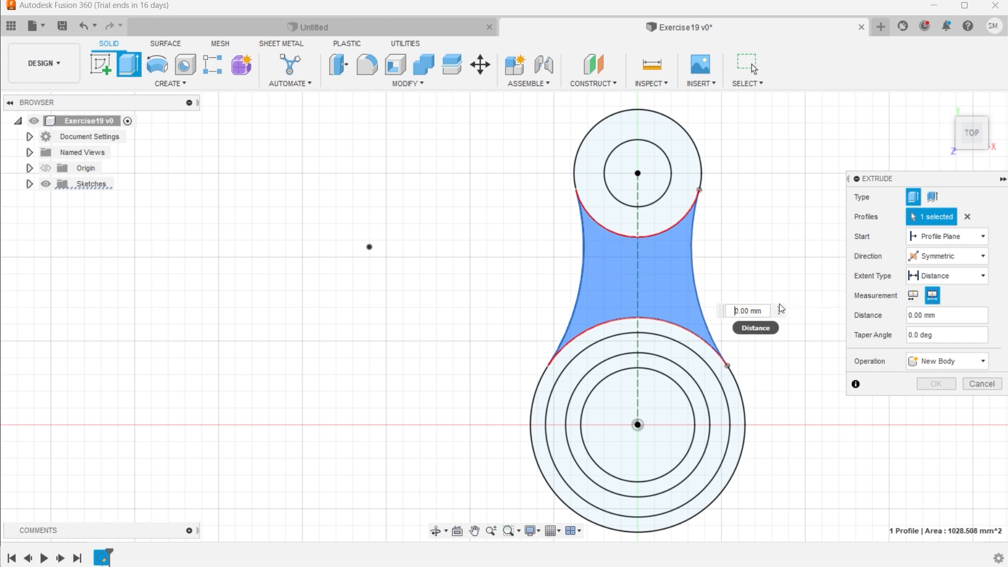
pyautogui.press('Return')
pyautogui.click(936, 383)
# Step: Make Sketch1 visible again alongside the extruded web
pyautogui.keyDown('shift'); pyautogui.moveTo(831, 406); pyautogui.dragTo(558, 505, button='middle'); pyautogui.keyUp('shift')
pyautogui.scroll(-4, 546, 473)
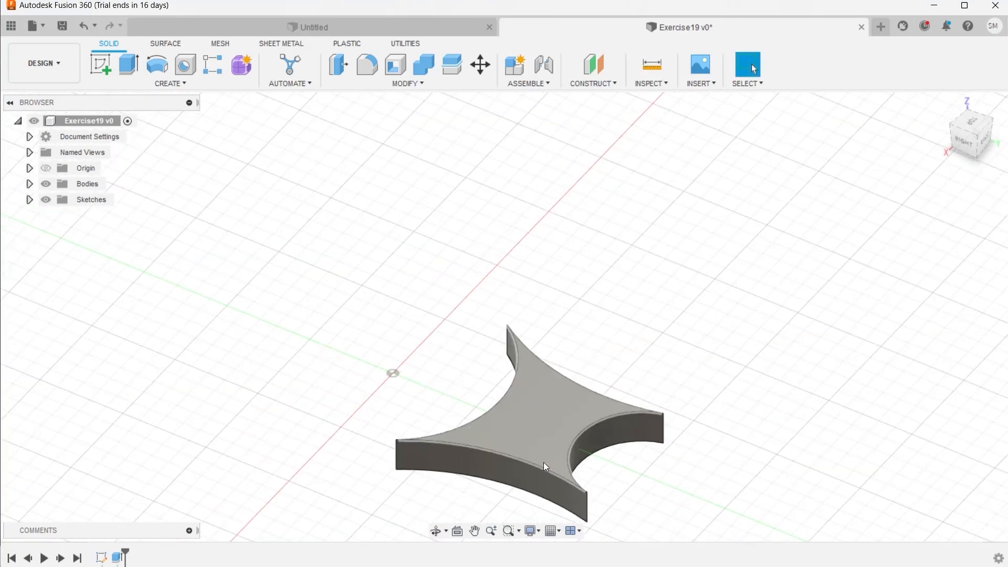
pyautogui.scroll(3, 543, 504)
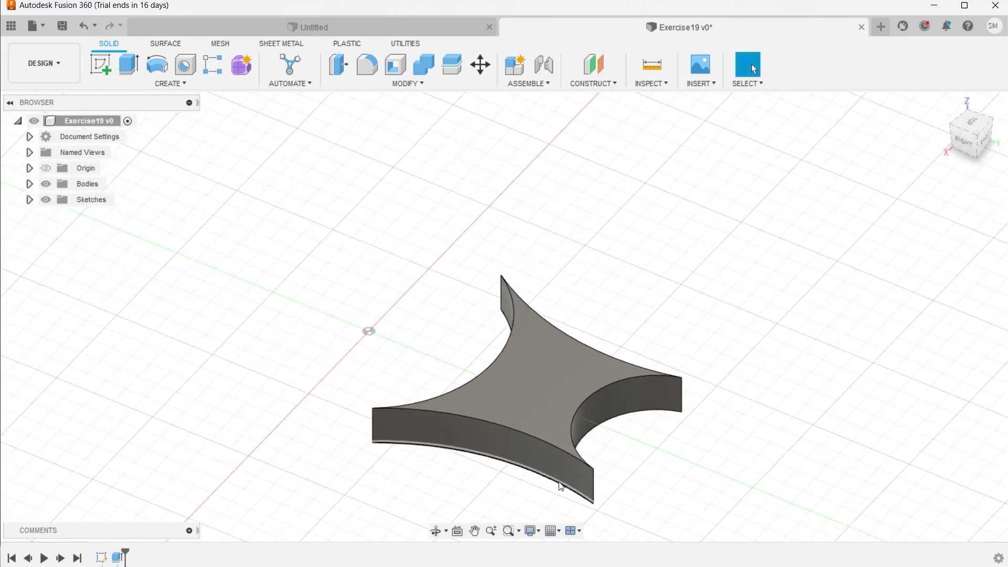
pyautogui.click(29, 200)
pyautogui.click(57, 215)
pyautogui.click(56, 213)
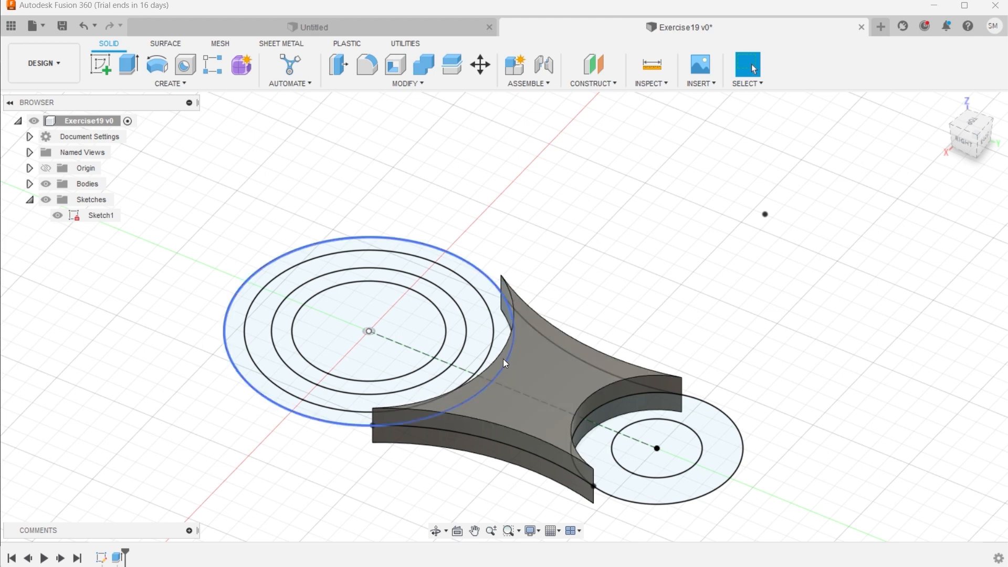
# Step: Extrude the outer ring of the large circle group and the small circle ring symmetrically, whole length 30 mm, joined to the web
pyautogui.click(934, 6)
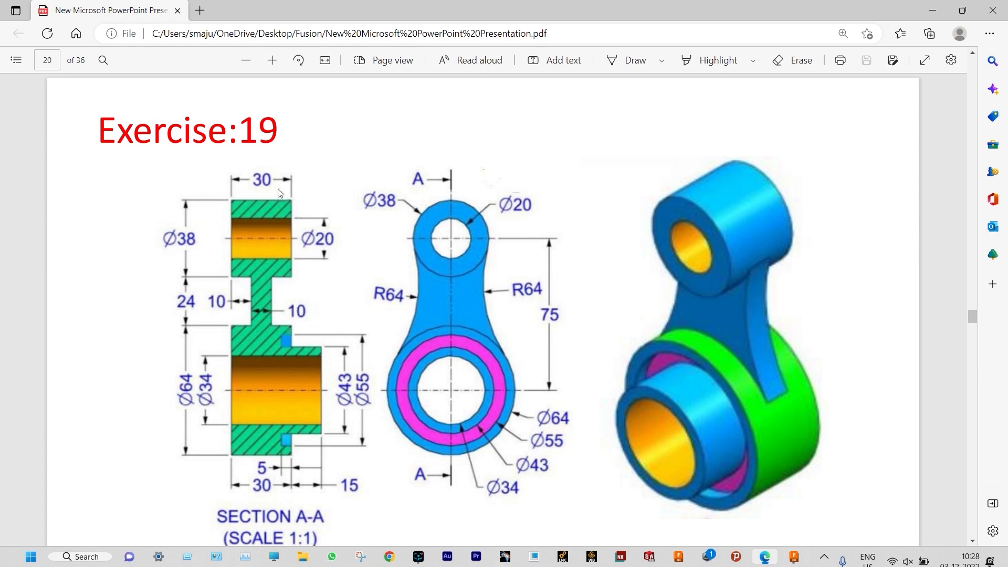
pyautogui.click(932, 10)
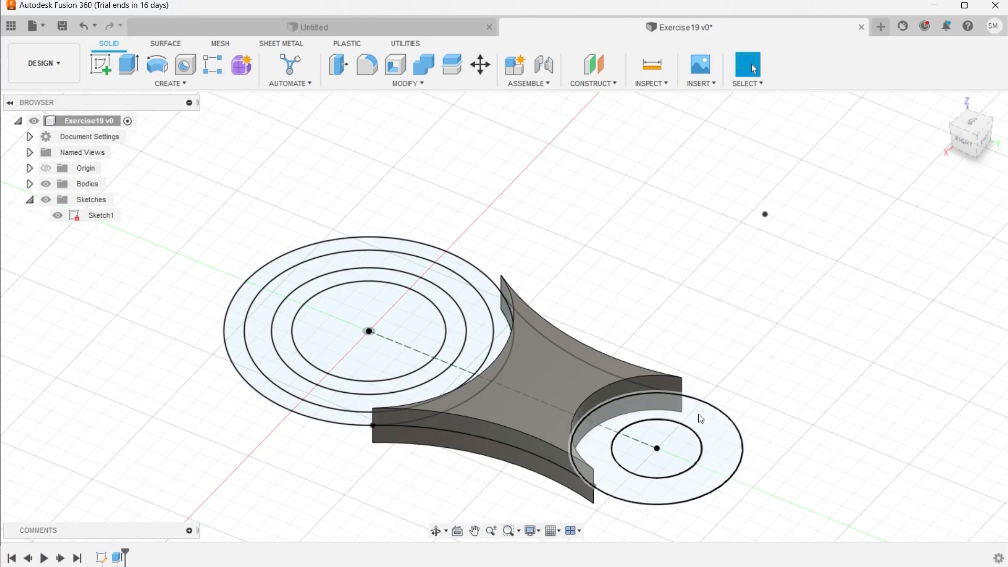
pyautogui.click(128, 64)
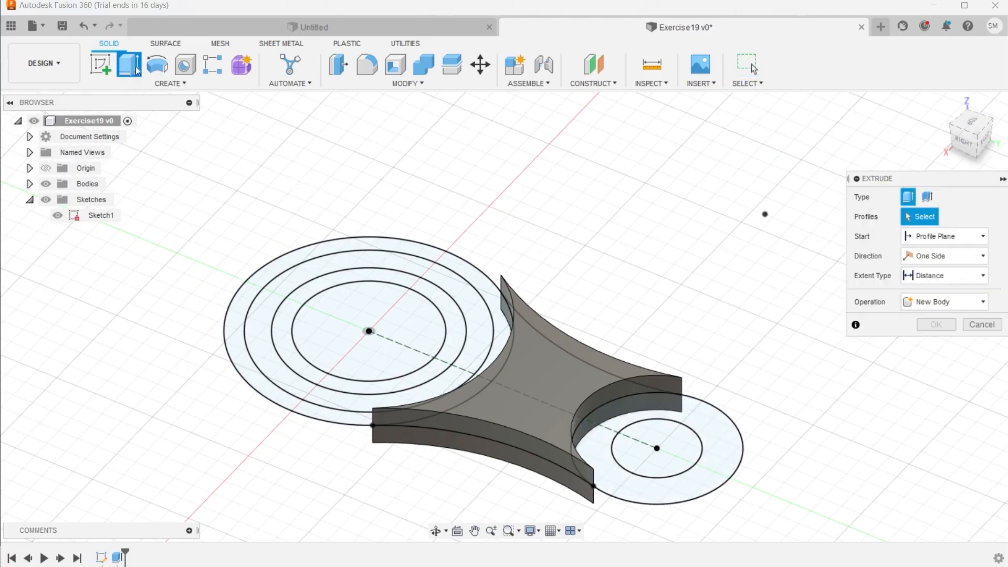
pyautogui.click(488, 288)
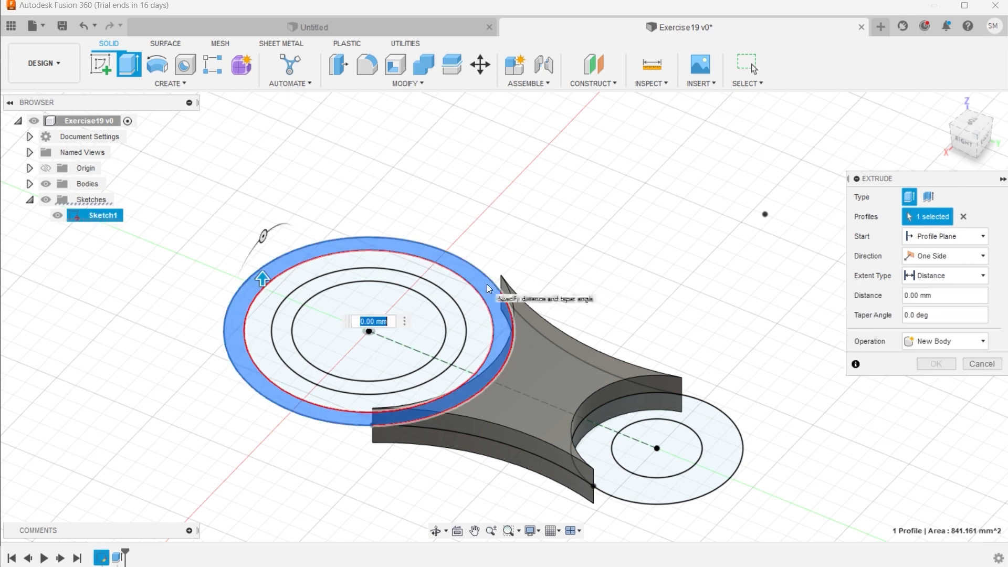
pyautogui.click(629, 413)
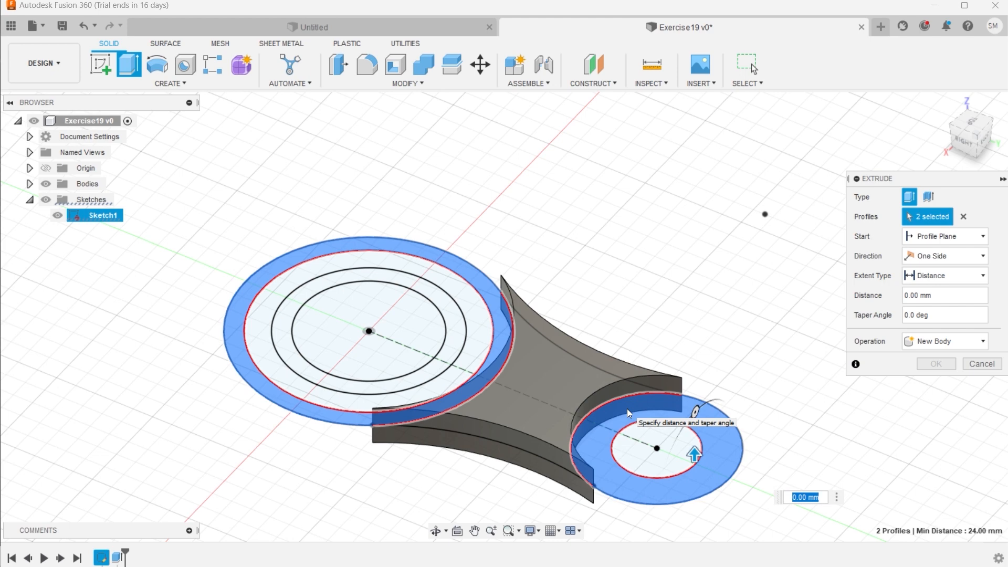
pyautogui.click(979, 260)
pyautogui.click(945, 307)
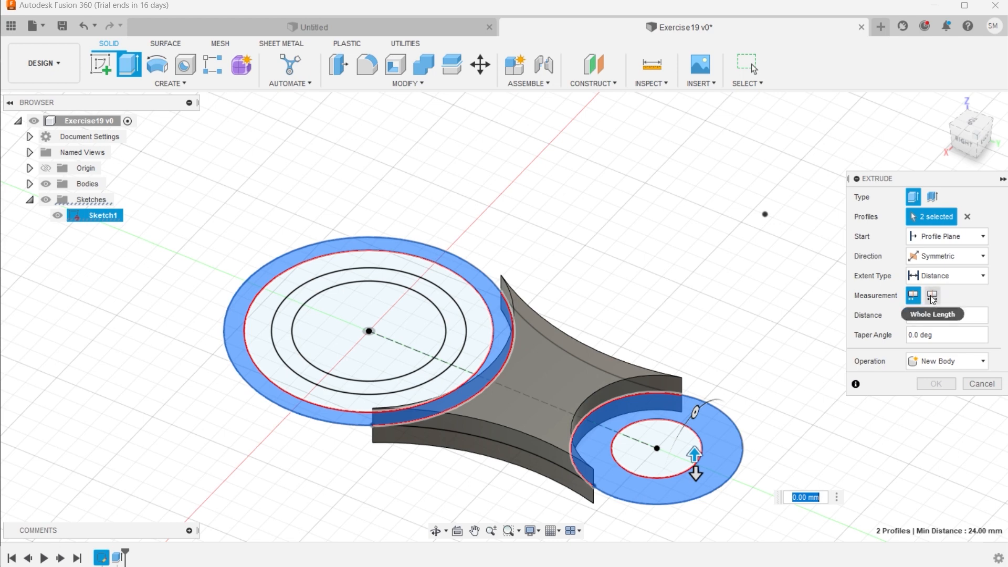
pyautogui.click(932, 296)
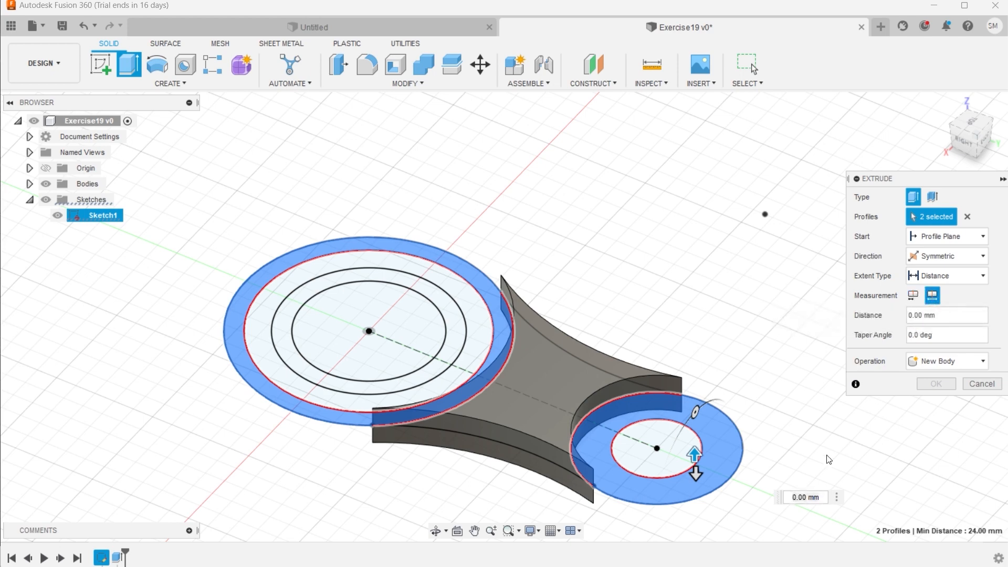
pyautogui.click(795, 497)
pyautogui.write('3')
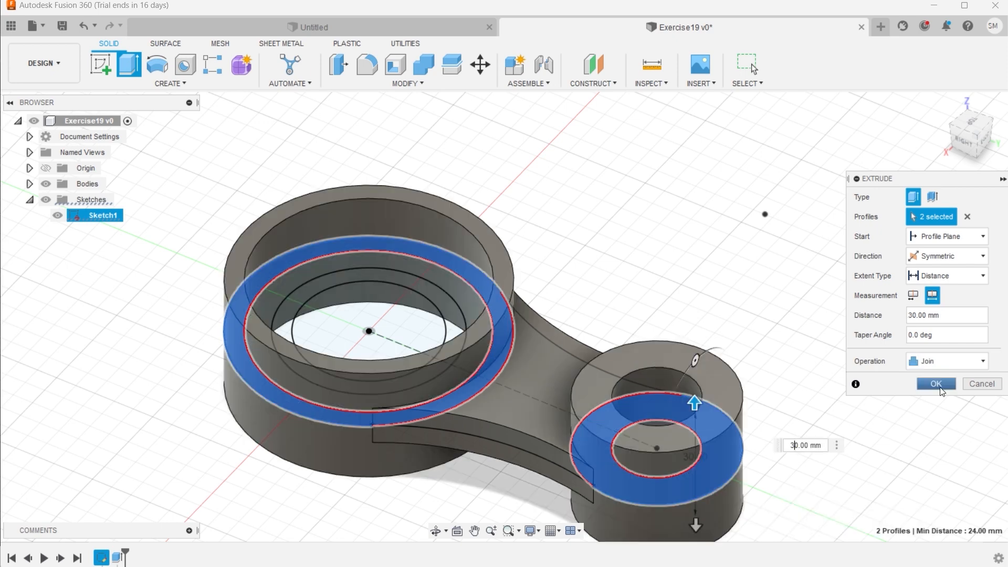
pyautogui.click(936, 384)
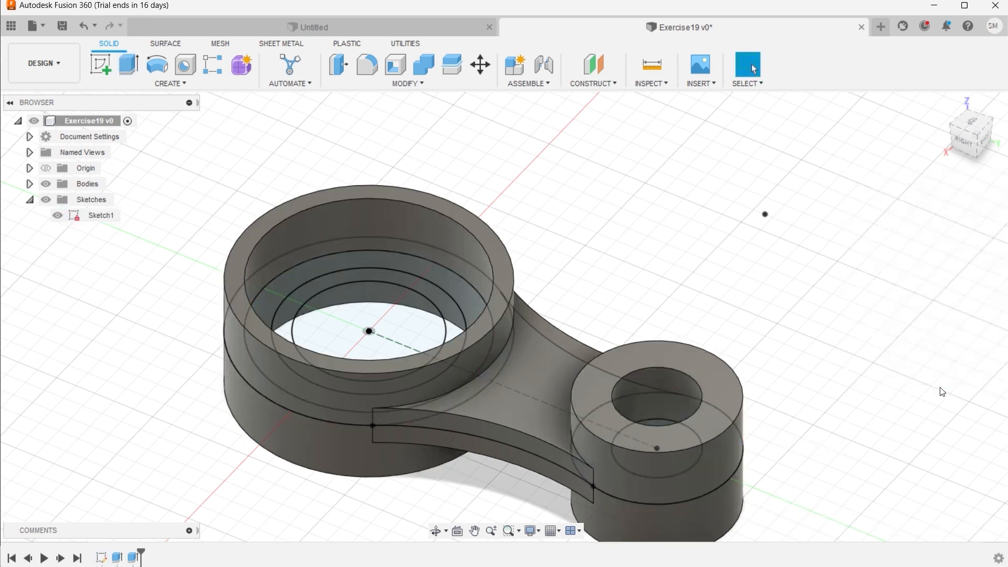
pyautogui.scroll(-3, 789, 467)
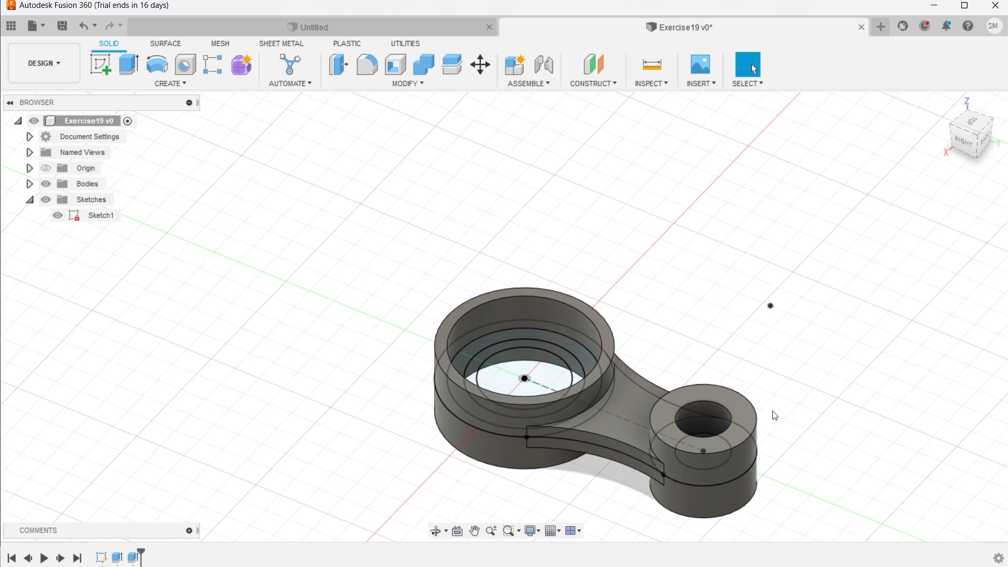
pyautogui.keyDown('shift'); pyautogui.moveTo(771, 413); pyautogui.dragTo(459, 341, button='middle'); pyautogui.keyUp('shift')
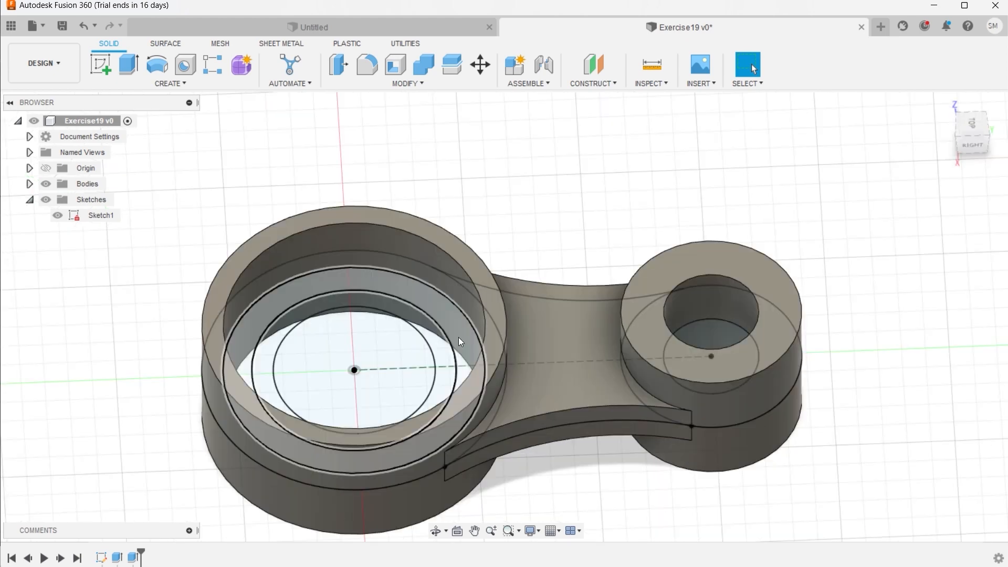